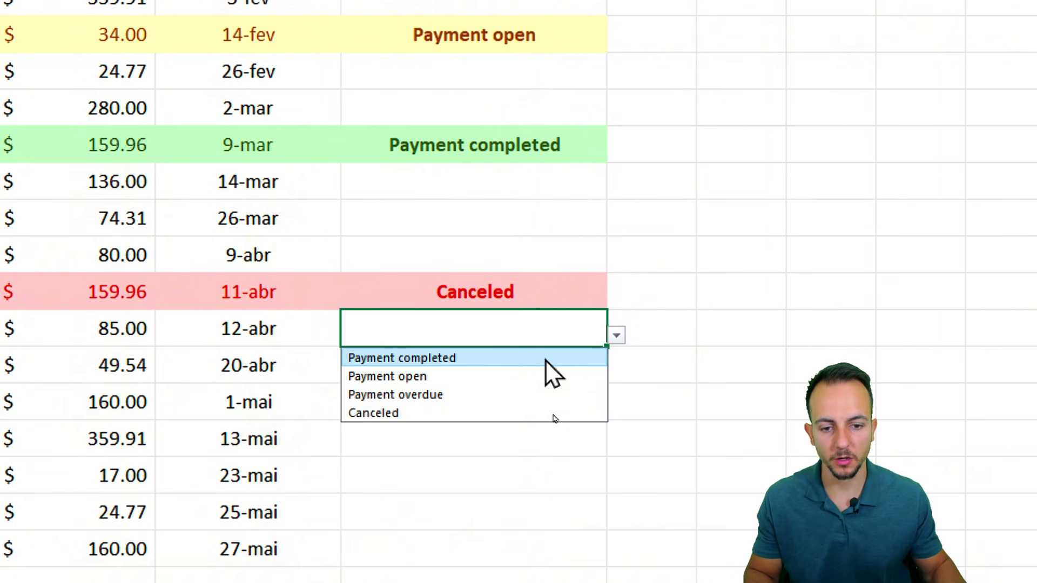
Set the 12-abr row's status to Payment completed, switch it to Payment open, and finish with Payment overdue
left_click(546, 359)
left_click(617, 340)
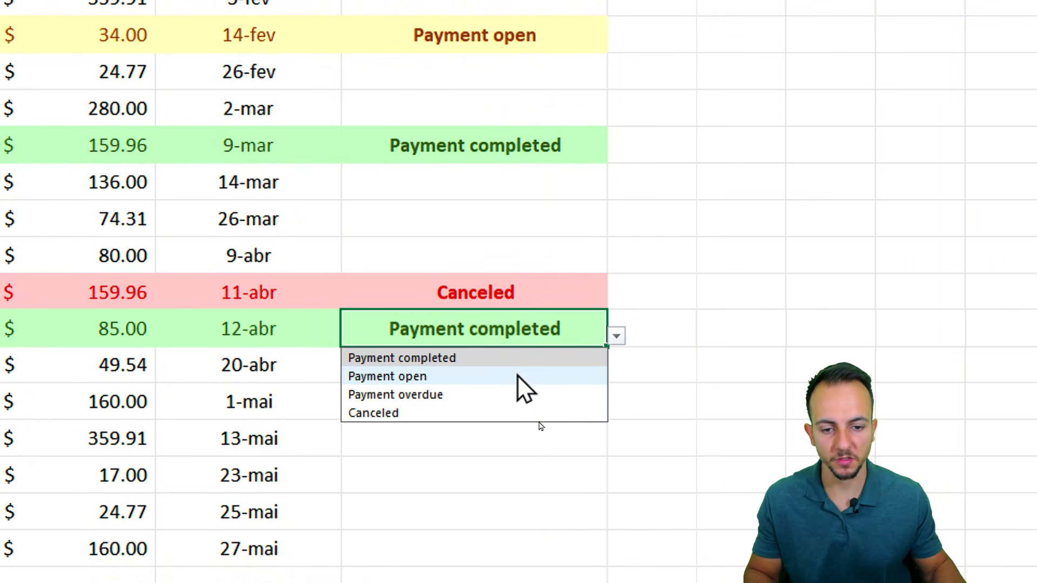
left_click(534, 375)
left_click(616, 340)
left_click(493, 393)
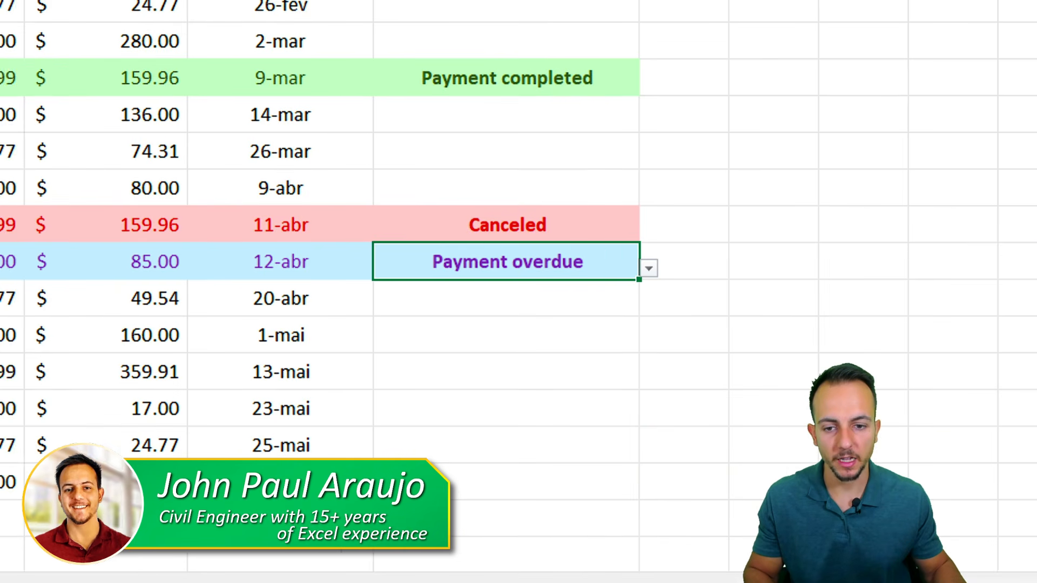
key("shift+space")
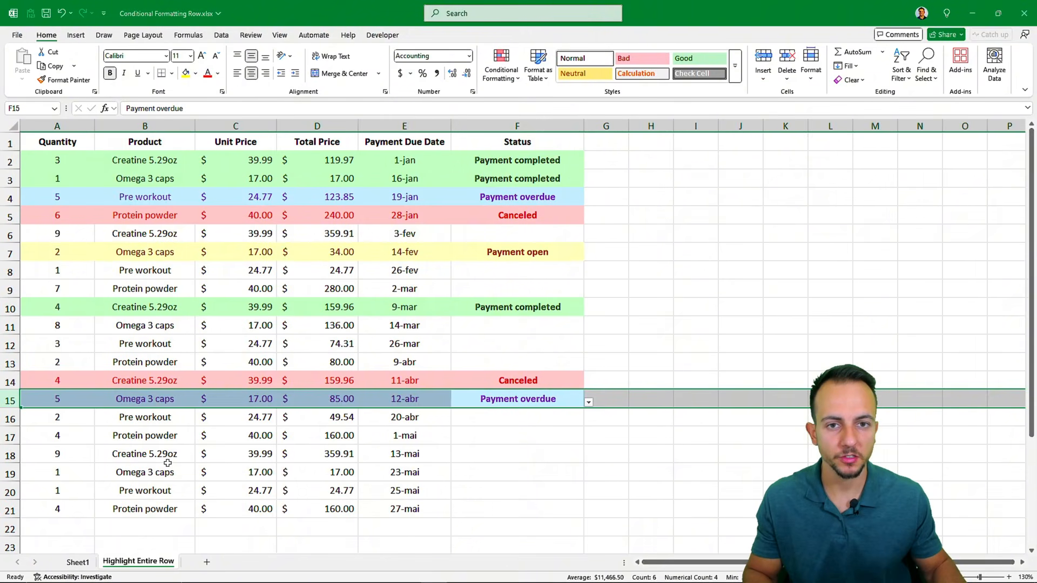
left_click(376, 459)
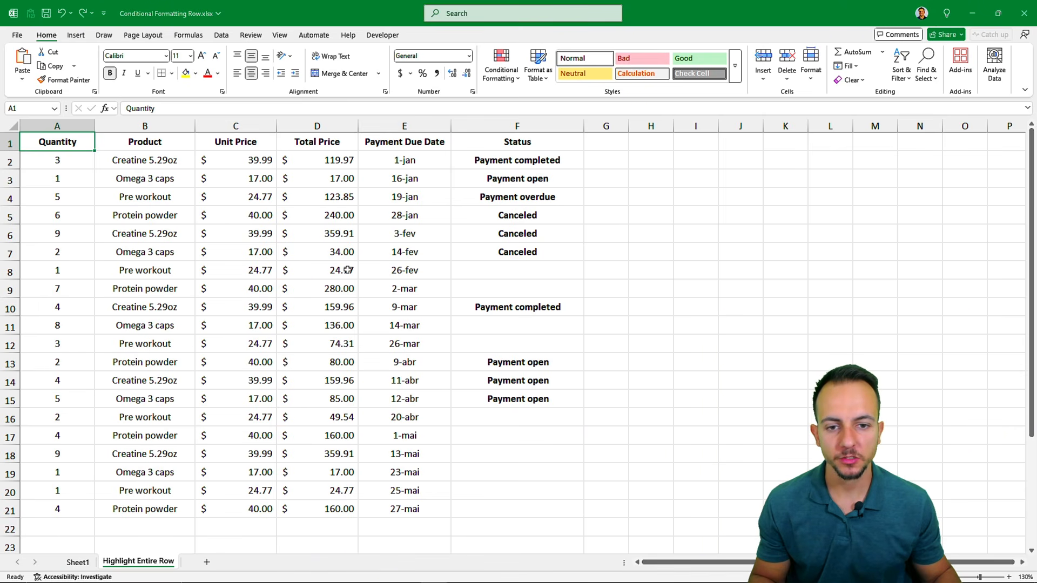
Select the whole data table with its headers, range A1:F21
scroll(264, 255, "down", 5)
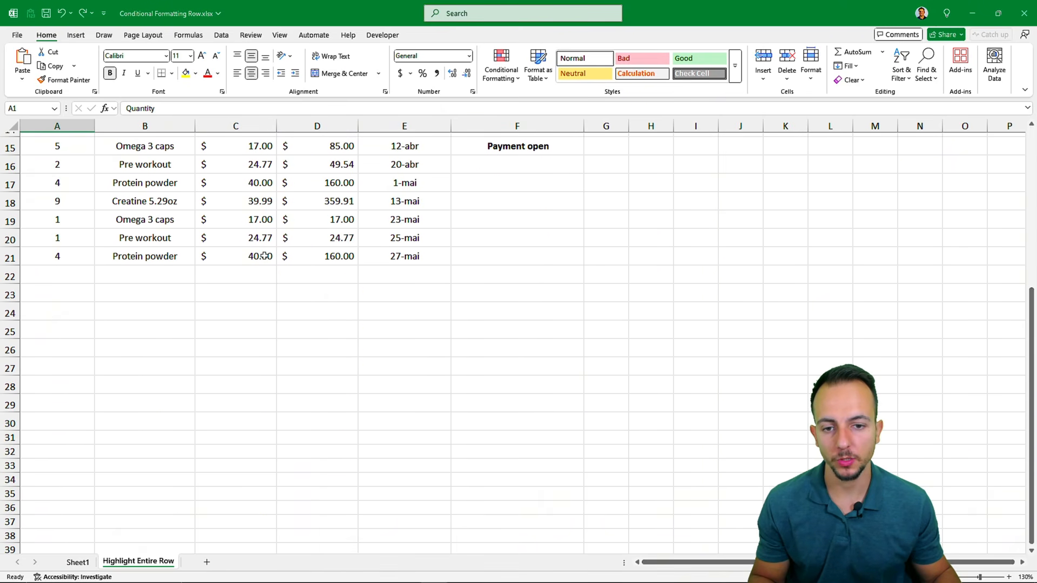
scroll(264, 255, "up", 5)
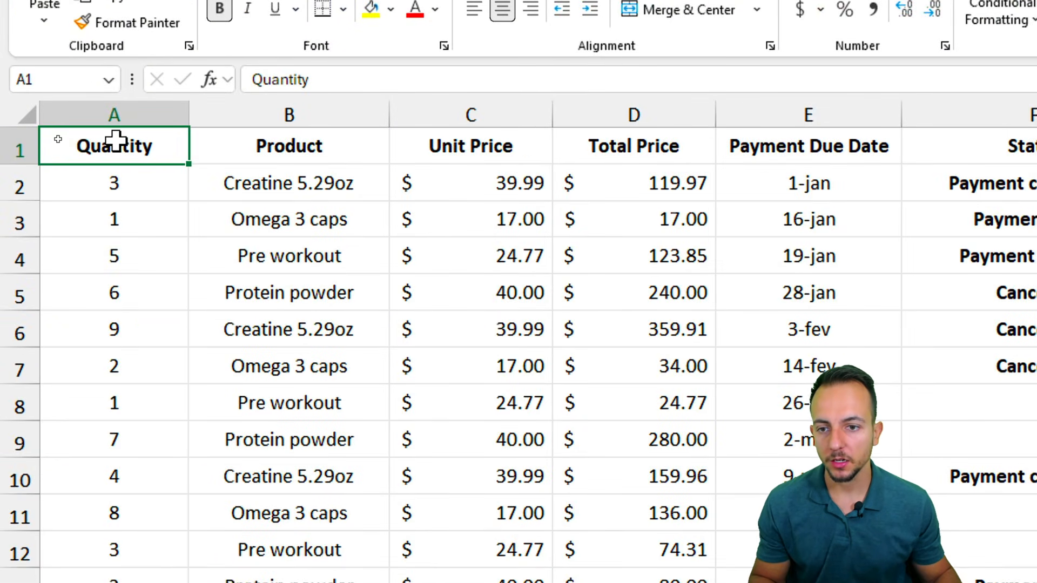
left_click_drag(56, 135, 135, 171)
left_click_drag(271, 208, 966, 582)
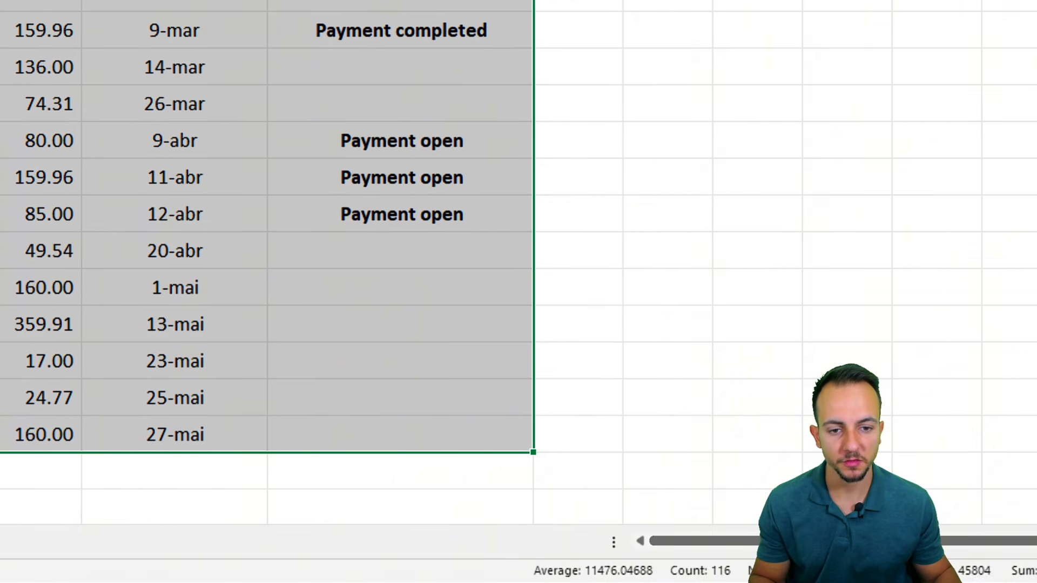
scroll(748, 393, "down", 2)
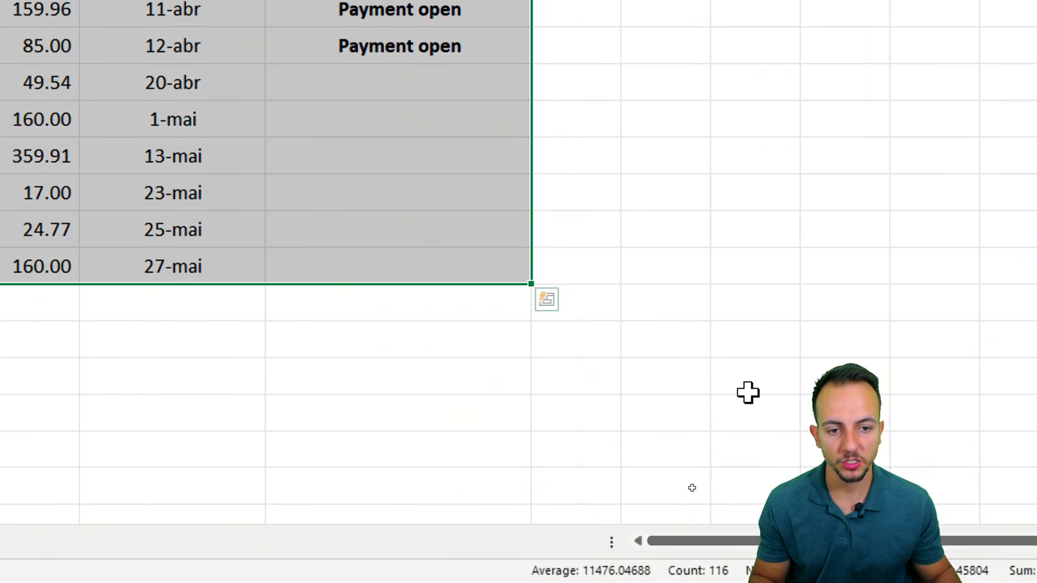
left_click(546, 215)
left_click(650, 232)
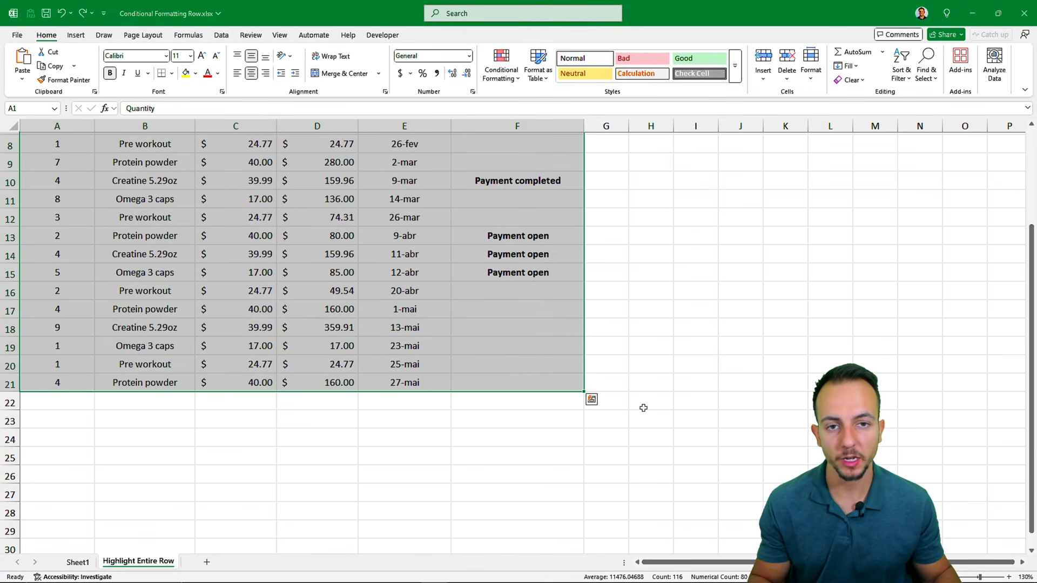
scroll(535, 419, "down", 2)
scroll(267, 322, "up", 5)
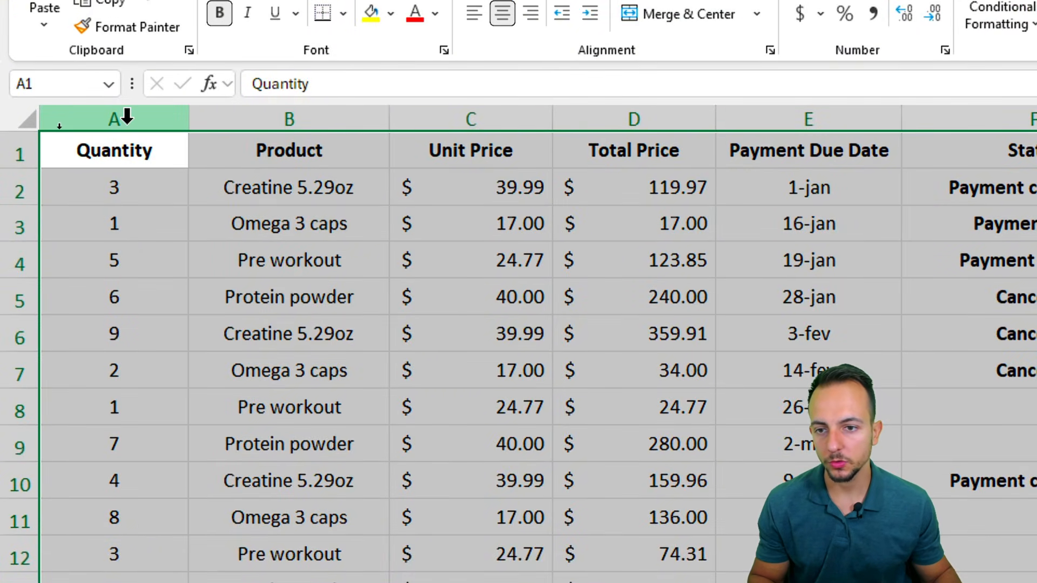
Select the entire columns A through F, from Quantity to Status
left_click(130, 116)
left_click_drag(139, 116, 1036, 158)
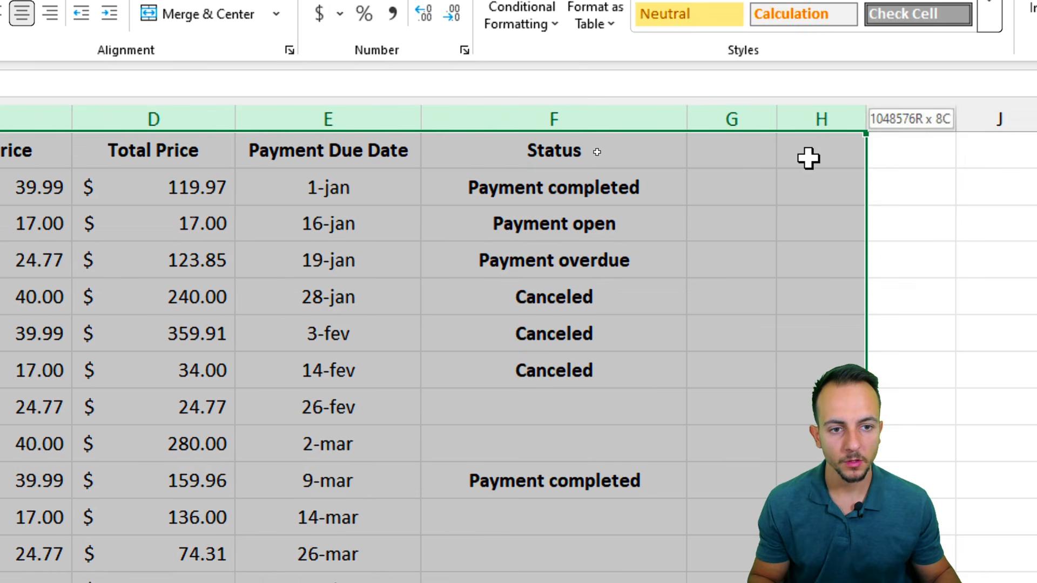
left_click_drag(808, 158, 594, 173)
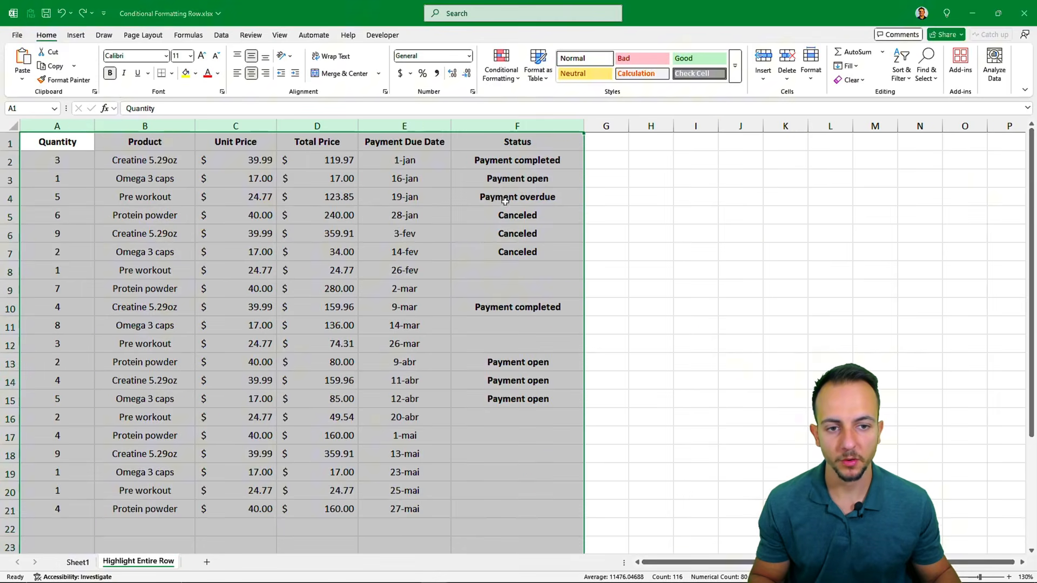
Examine the selected columns down past the last data row, including the empty rows below the table
scroll(481, 376, "down", 5)
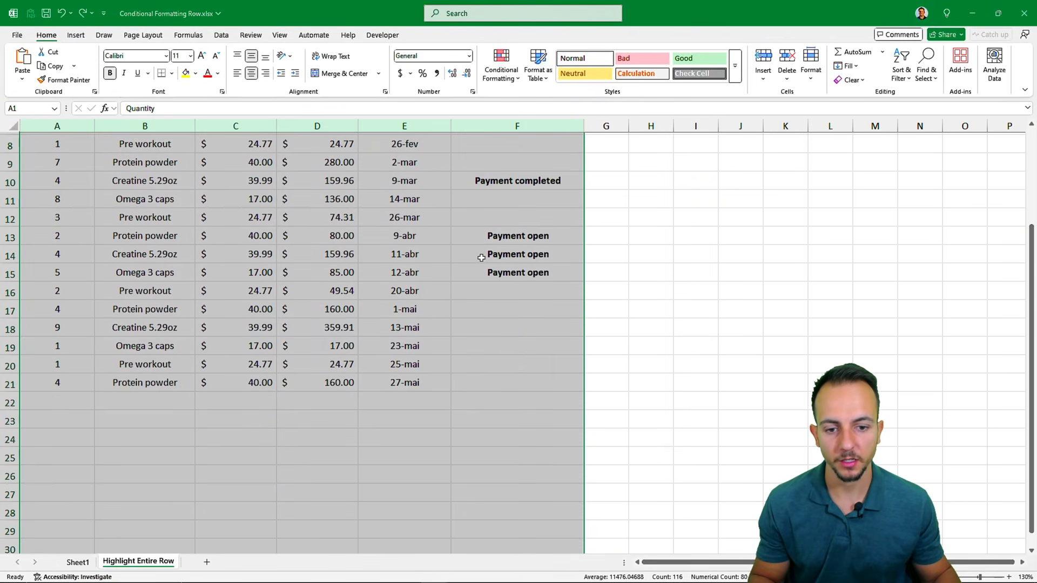
scroll(455, 290, "down", 1)
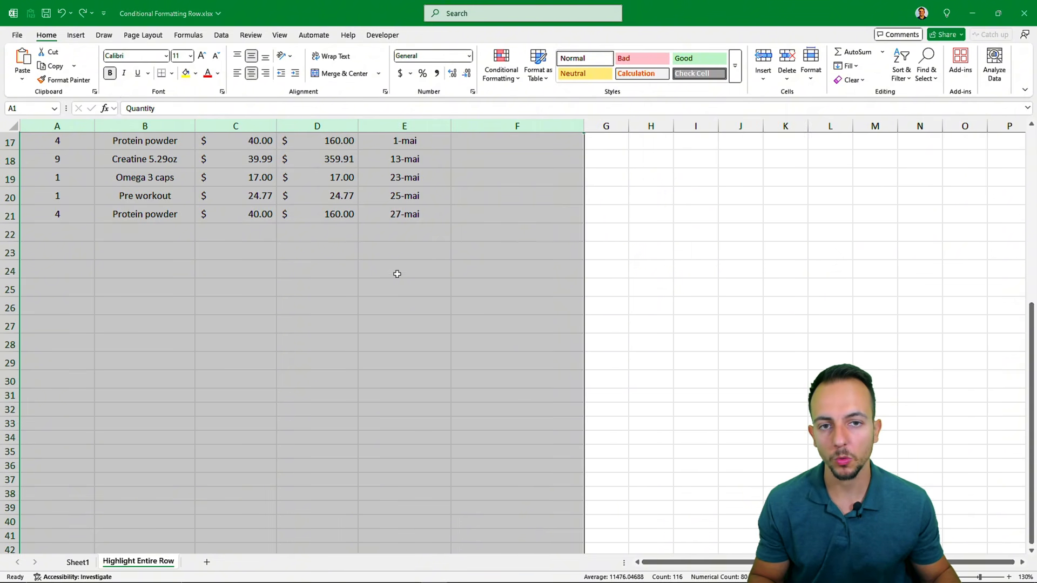
scroll(230, 306, "up", 6)
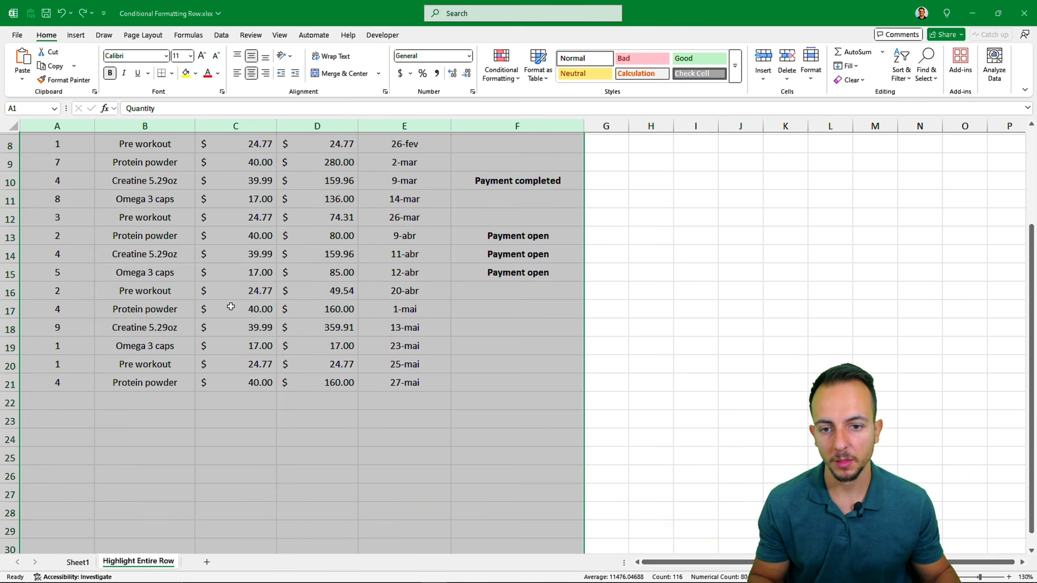
scroll(230, 306, "down", 3)
scroll(231, 306, "up", 3)
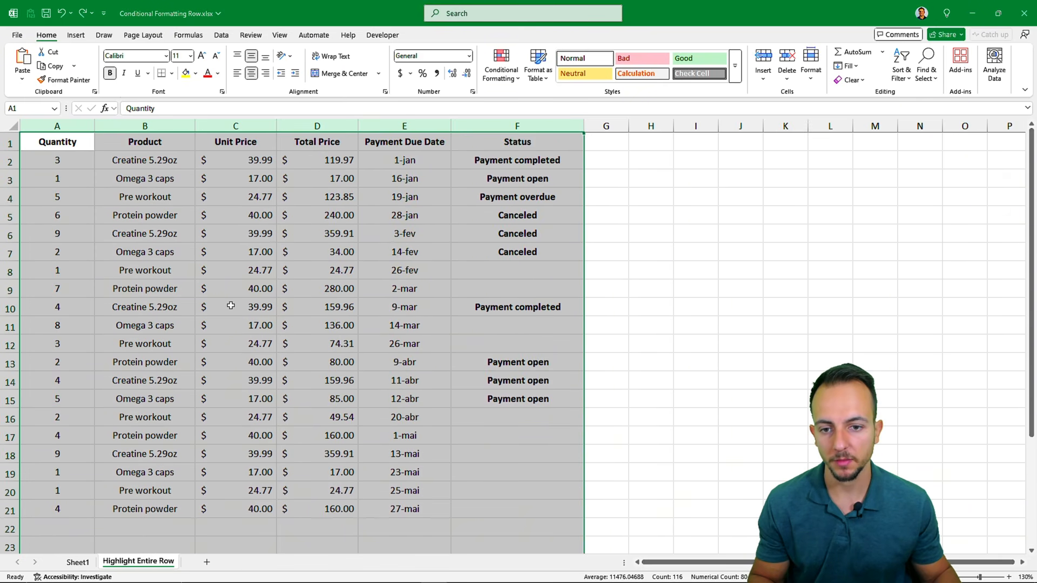
scroll(230, 306, "down", 4)
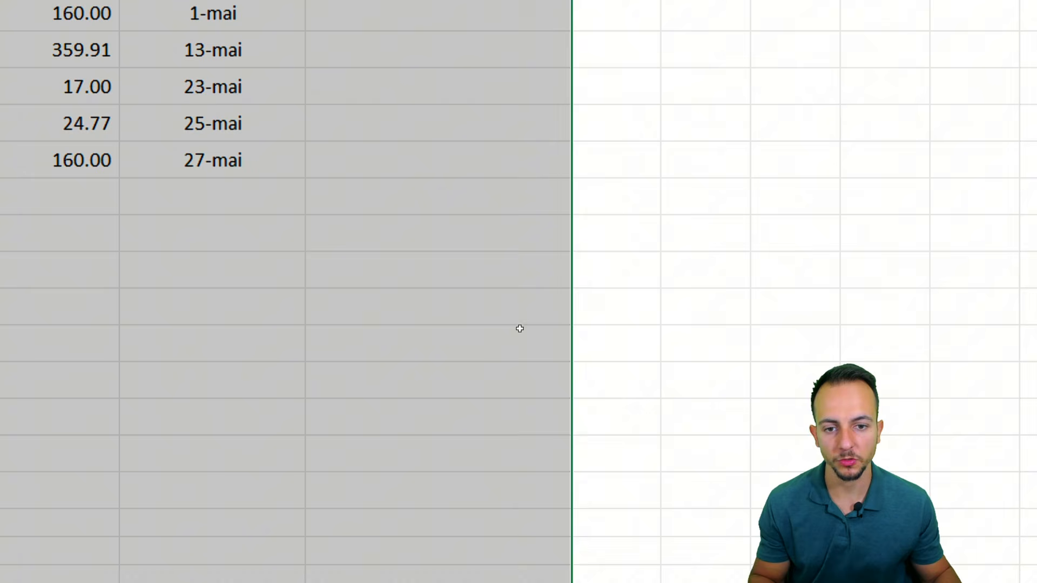
key("ctrl+2")
mouse_move(438, 198)
left_mouse_down()
mouse_move(402, 257)
mouse_move(405, 219)
left_mouse_up()
key("Escape")
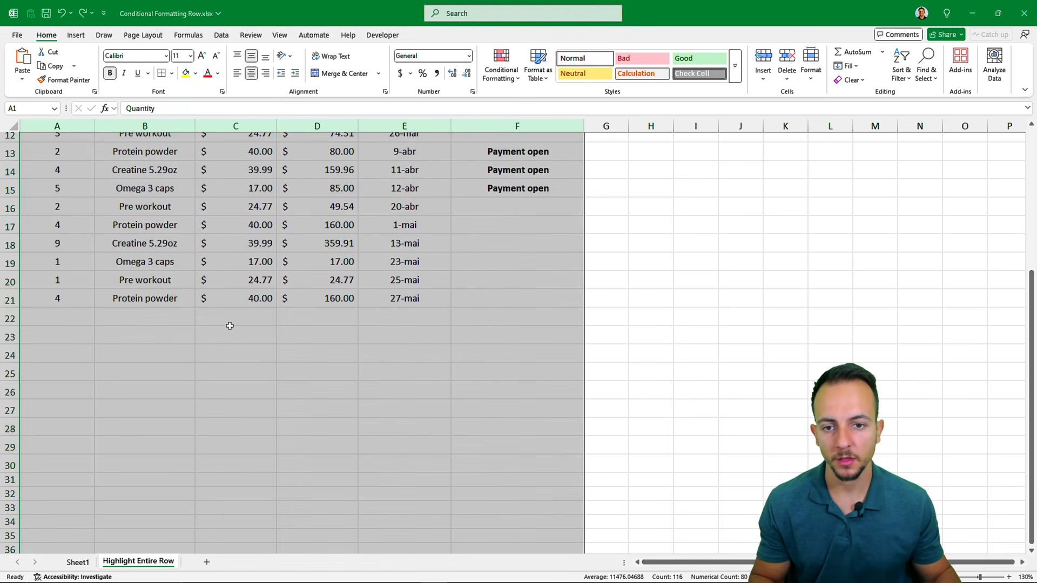
scroll(228, 326, "up", 4)
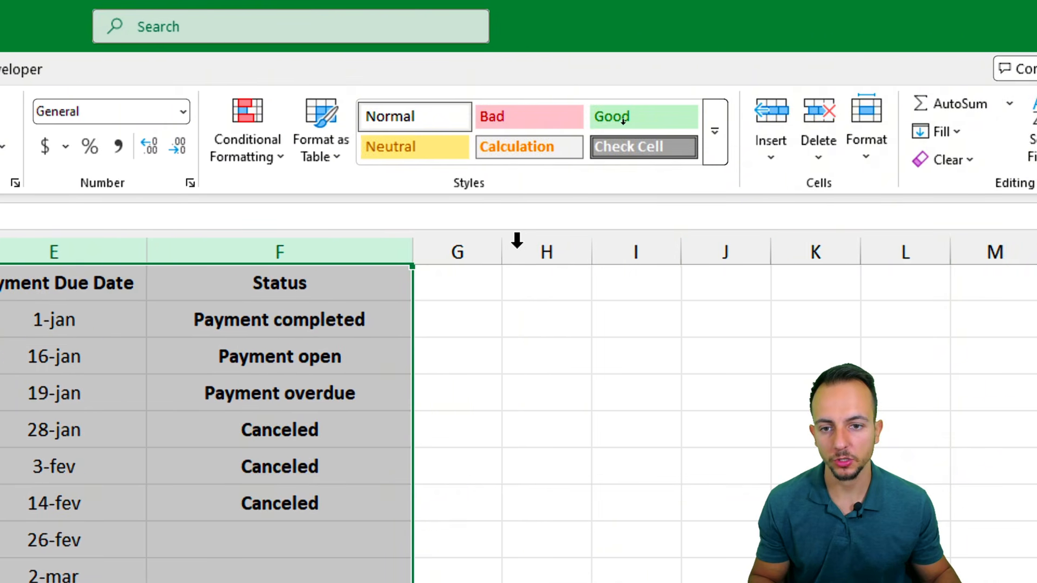
Start a new conditional formatting rule for the selected columns that uses a formula to determine which cells to format
left_click(264, 169)
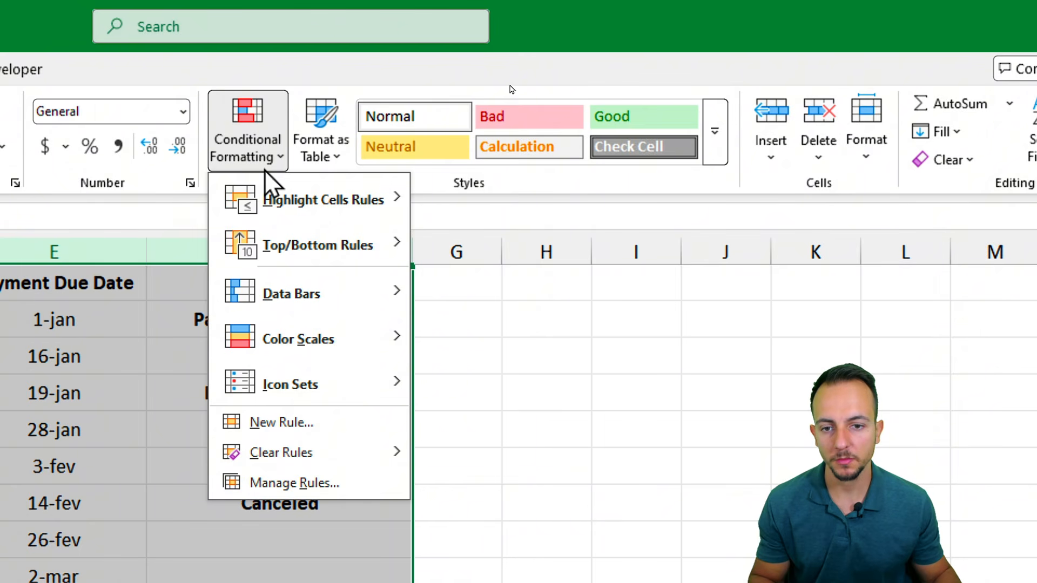
mouse_move(323, 213)
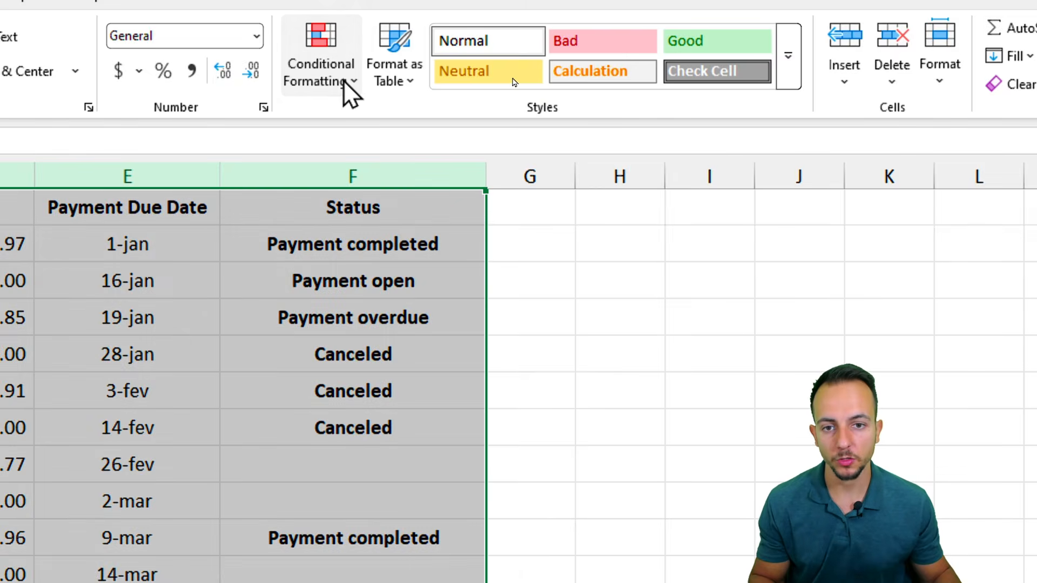
left_click(347, 88)
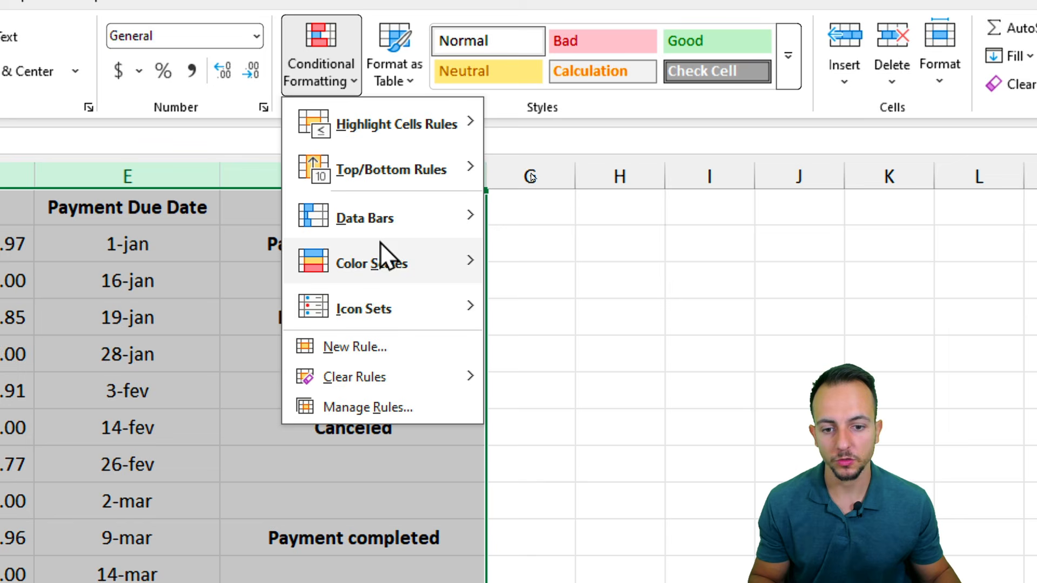
left_click(364, 347)
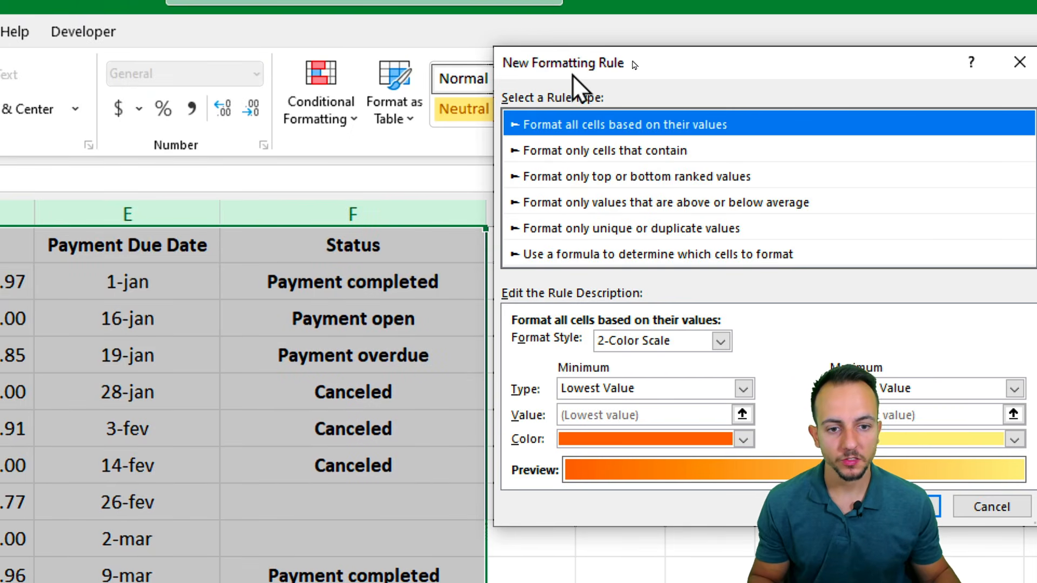
left_click_drag(572, 74, 578, 109)
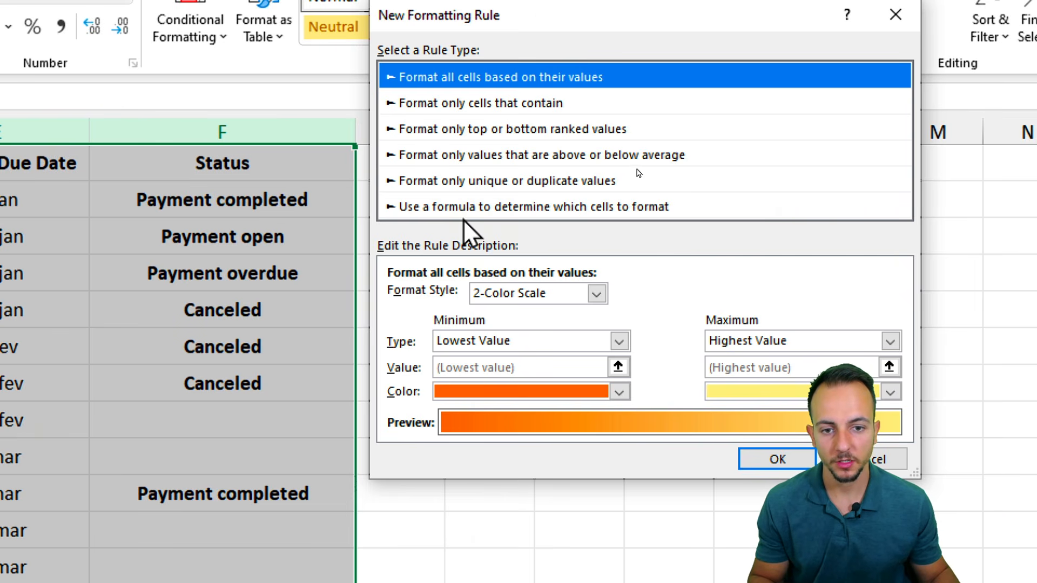
left_click(435, 213)
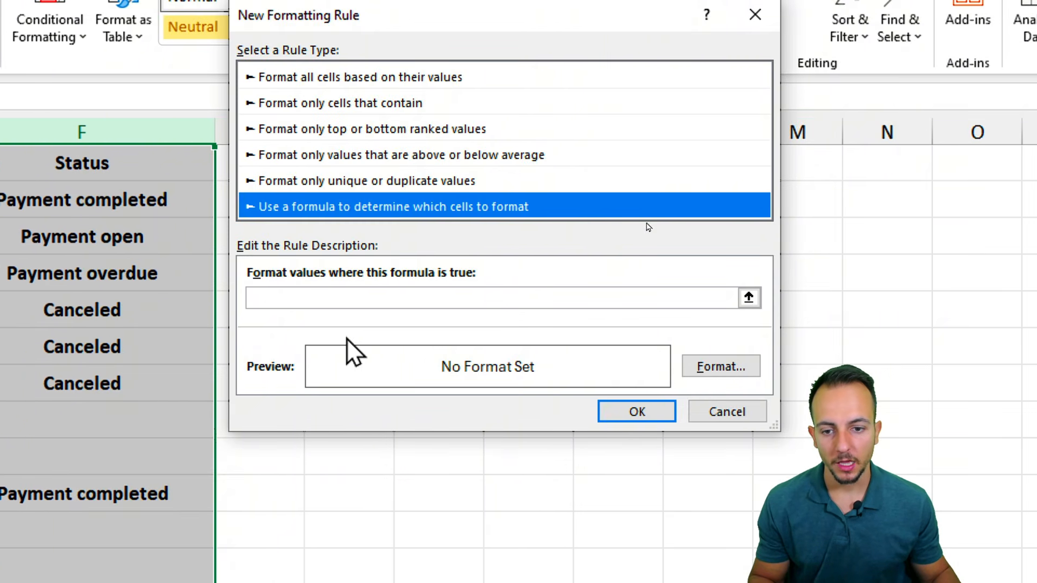
Begin the rule's formula with an absolute reference to the Status header cell, =$F$1
left_click(298, 299)
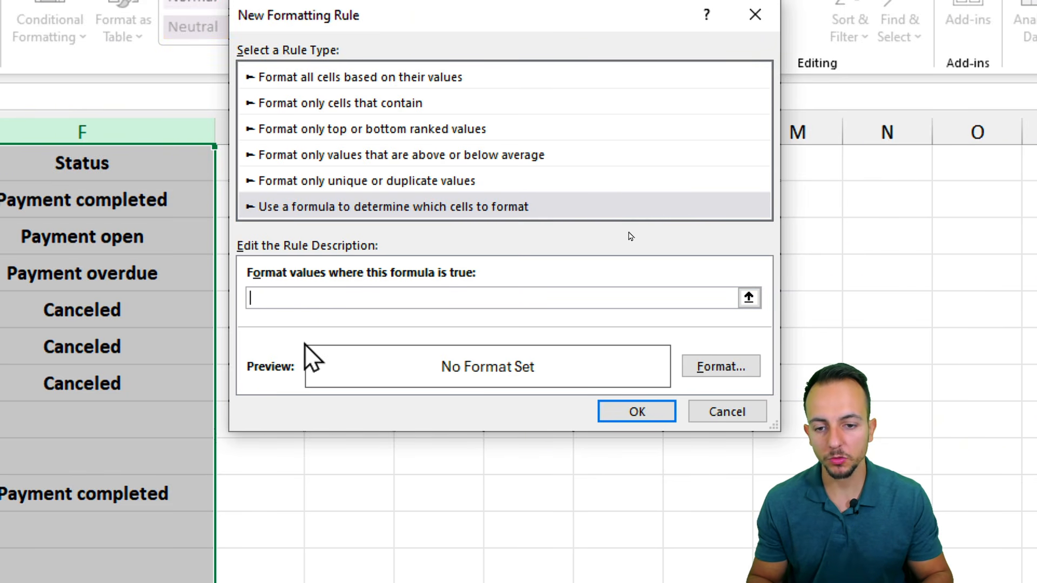
type("=")
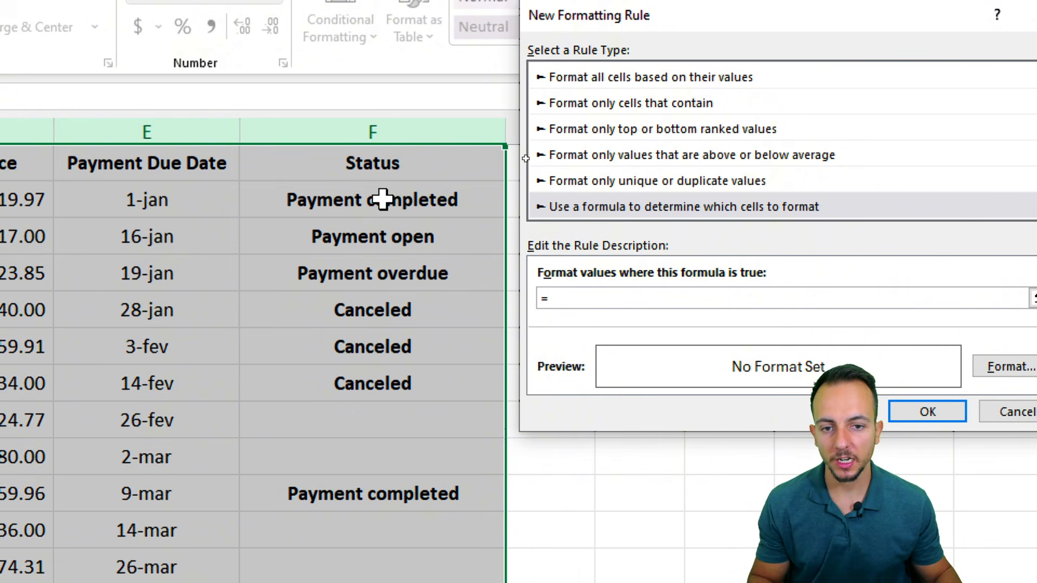
left_click(408, 162)
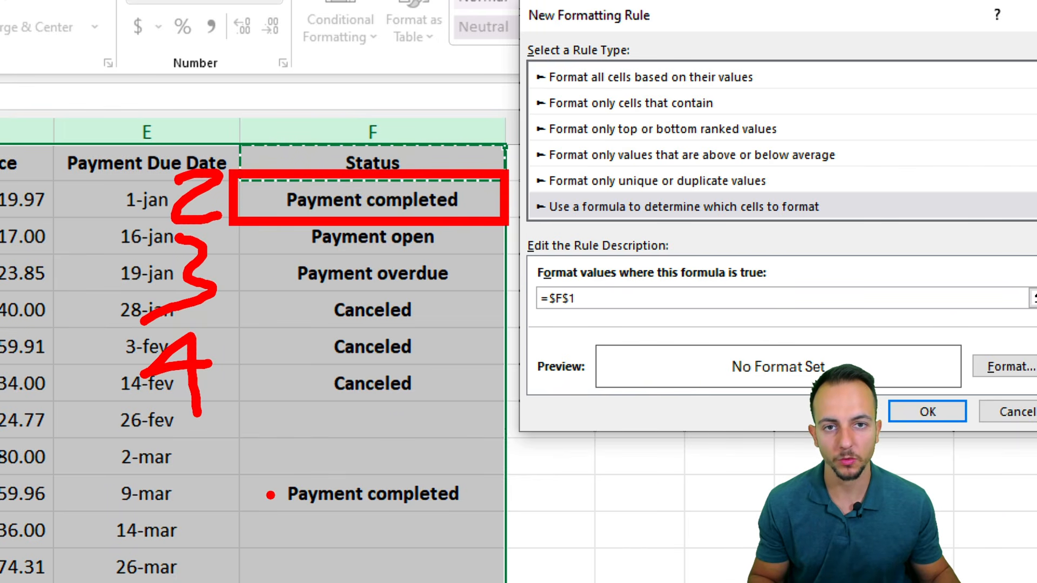
key("Escape")
key("ctrl+2")
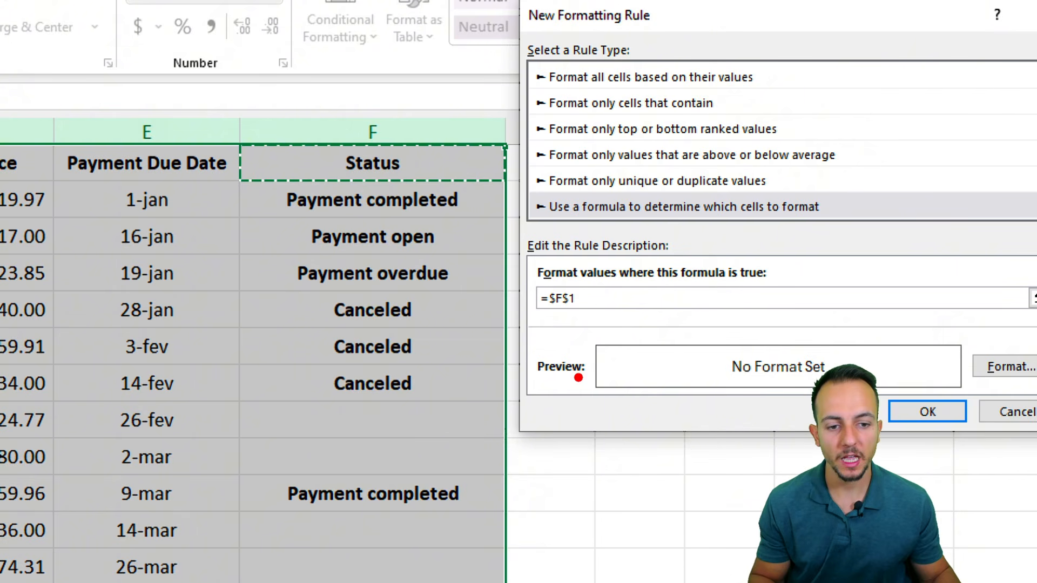
mouse_move(551, 276)
left_mouse_down()
mouse_move(580, 319)
mouse_move(590, 399)
left_mouse_up()
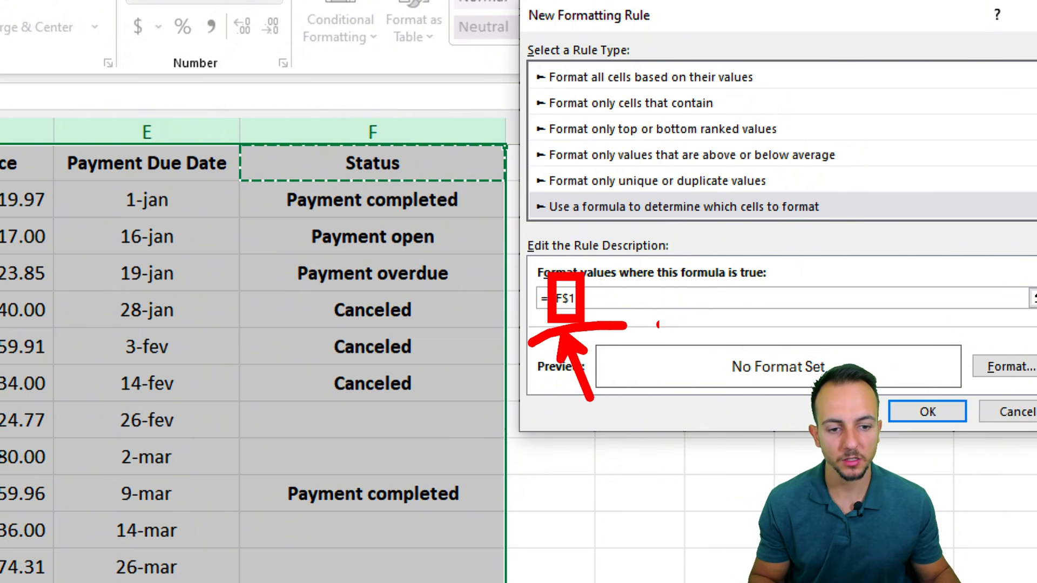
key("Escape")
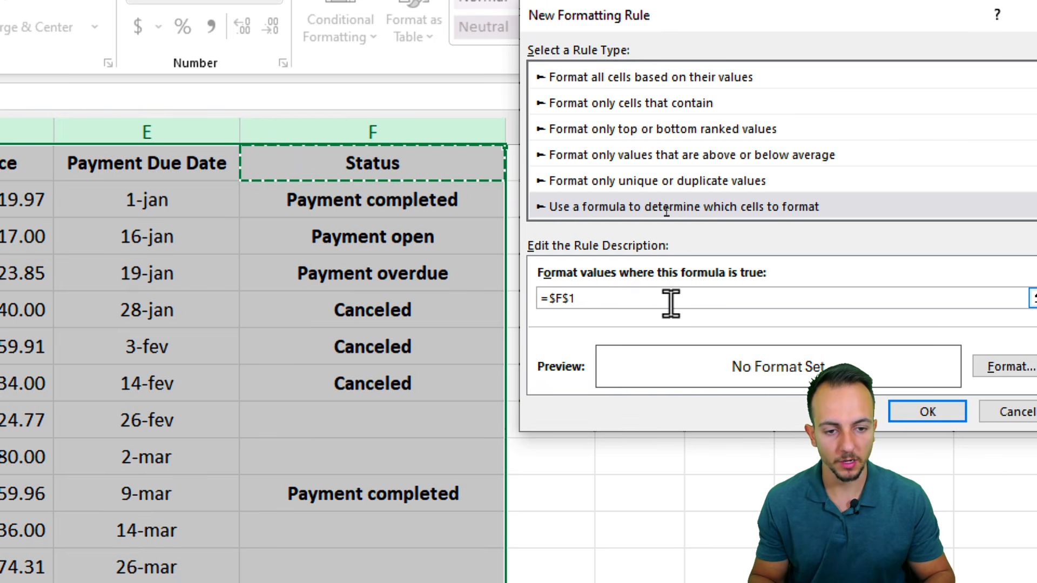
Make the row reference relative and complete the rule's formula as =$F1="Canceled"
key("BackSpace")
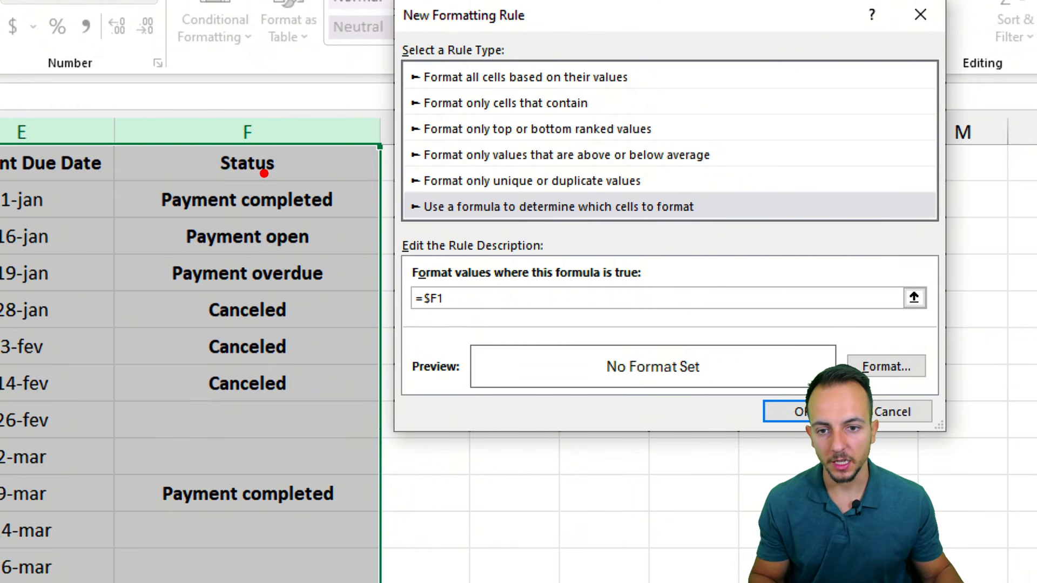
left_click_drag(244, 422, 238, 466)
left_click_drag(208, 425, 284, 412)
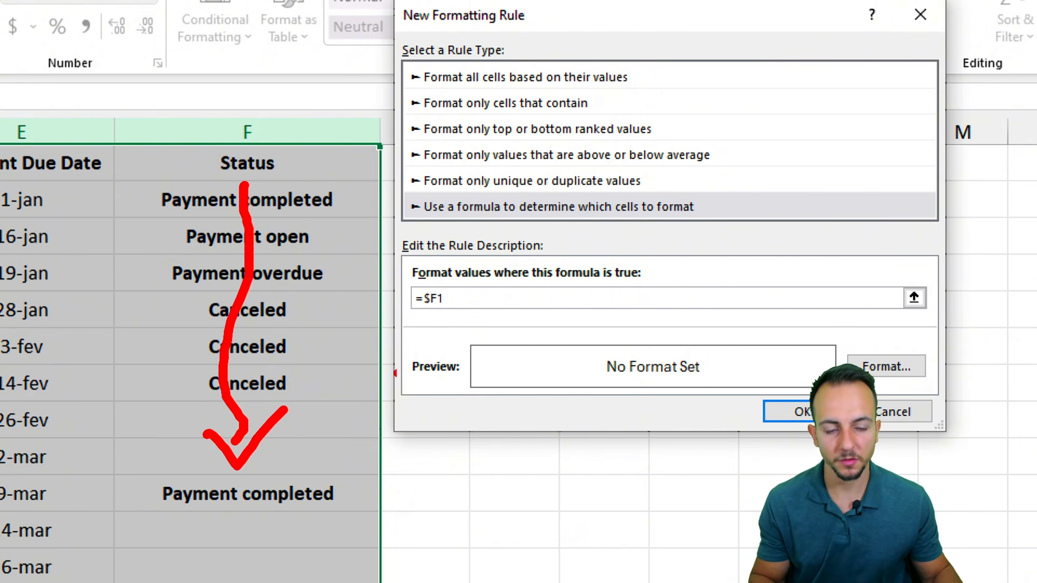
key("Escape")
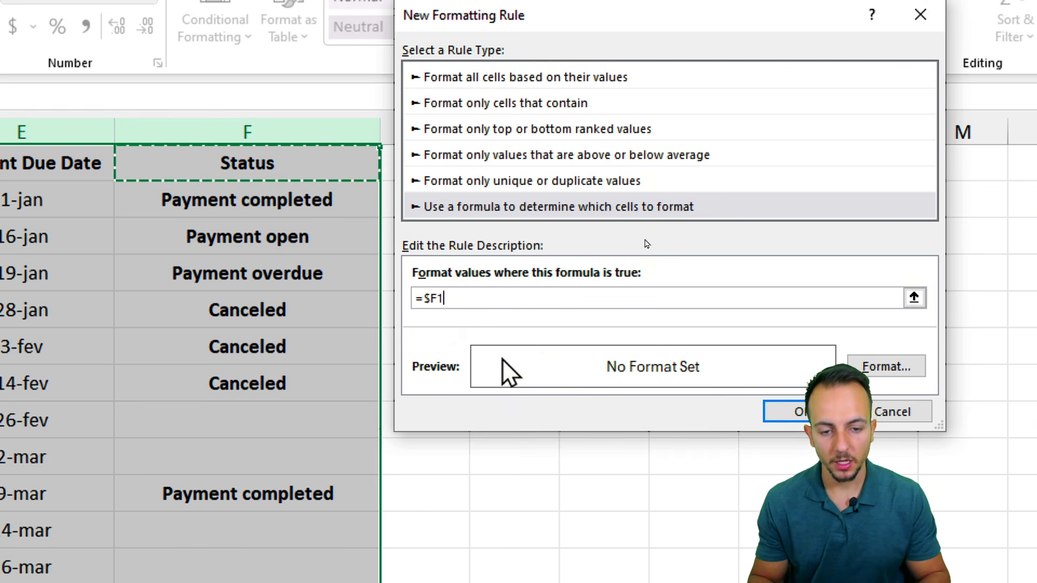
type("=")
type("\"C")
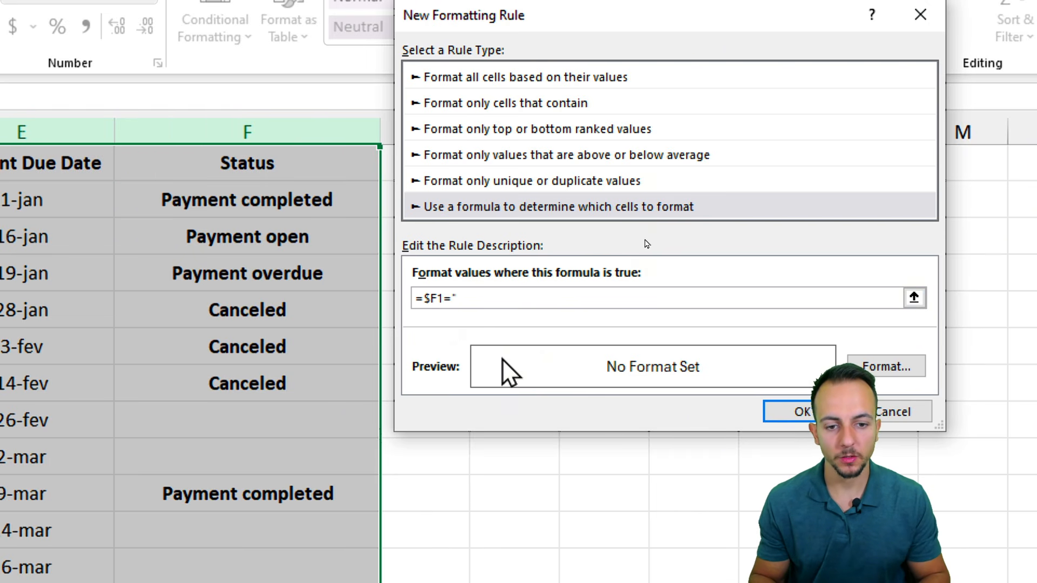
type("ancel")
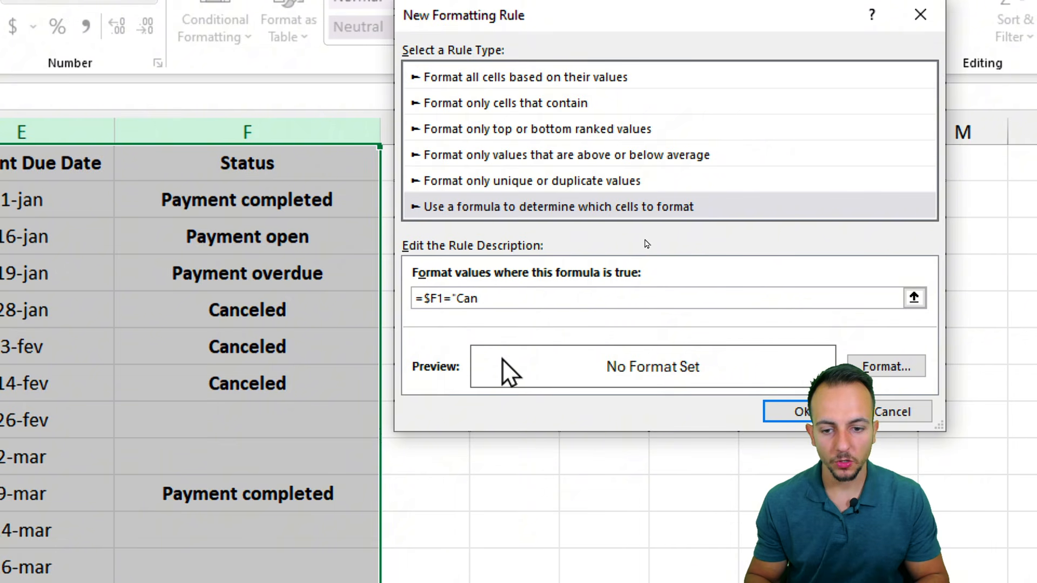
type("ed\"")
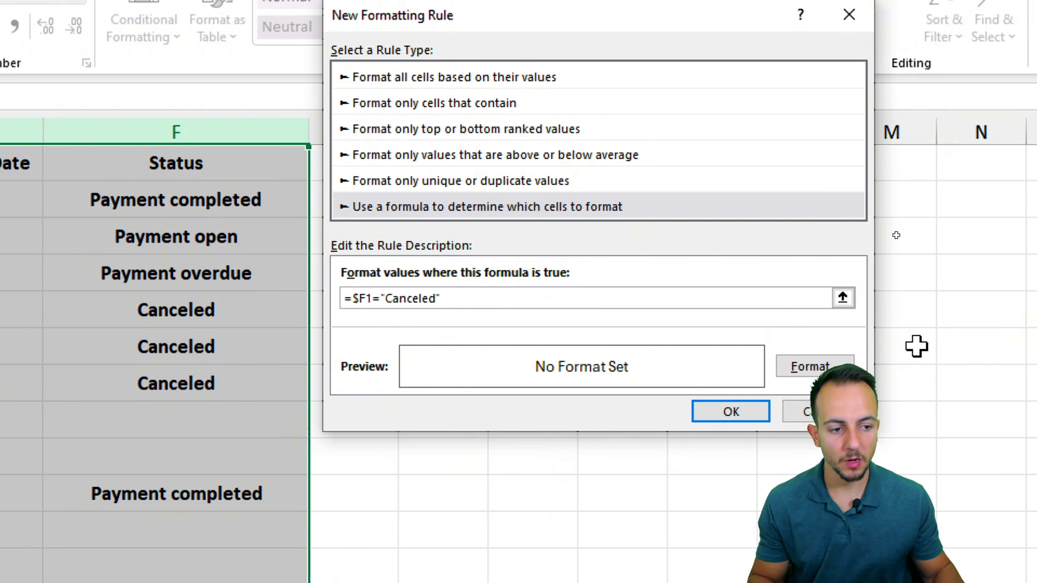
Set the font color of the Canceled rule's format to dark red
left_click(916, 366)
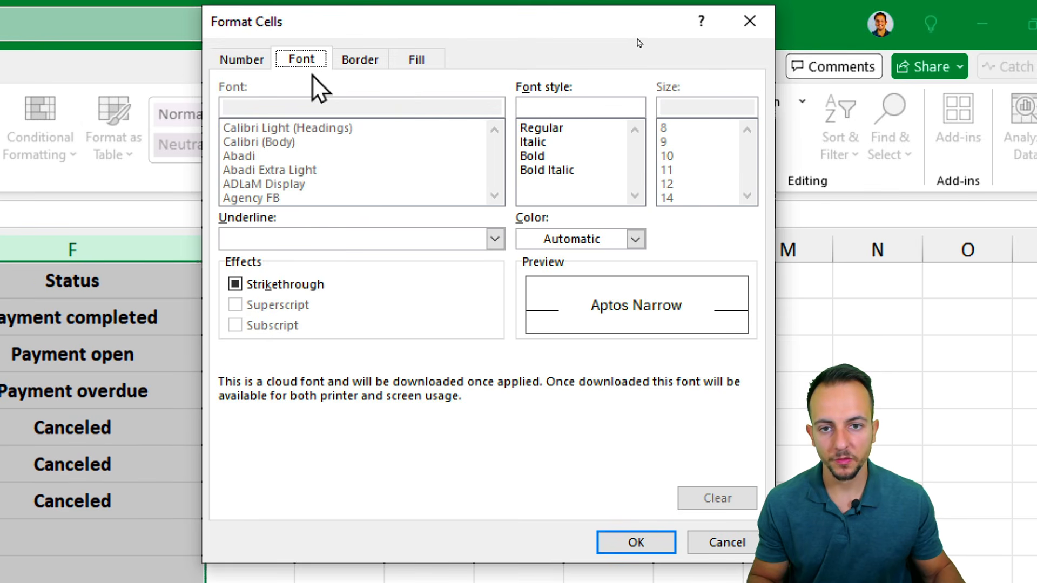
key("ctrl+2")
left_click_drag(290, 30, 270, 28)
key("Escape")
left_click(571, 242)
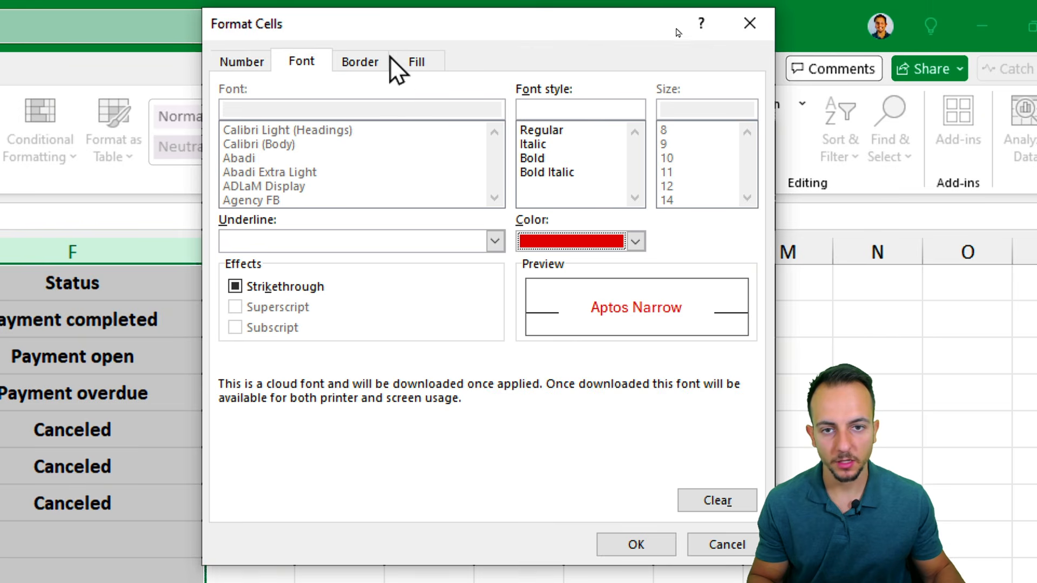
Give the rule's format a light pink background from the standard color palette and apply the rule to the columns
left_click(417, 63)
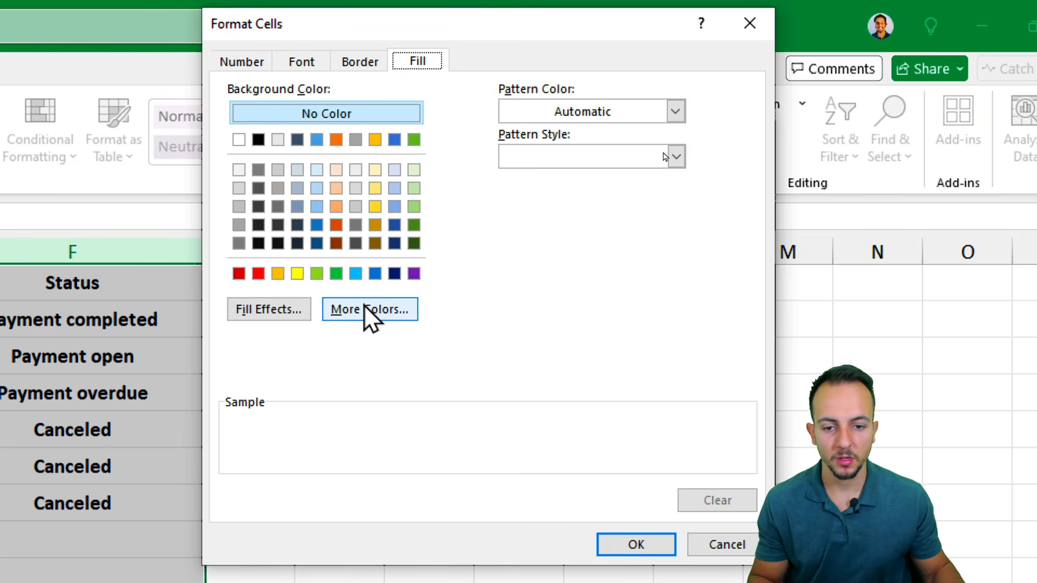
left_click(387, 305)
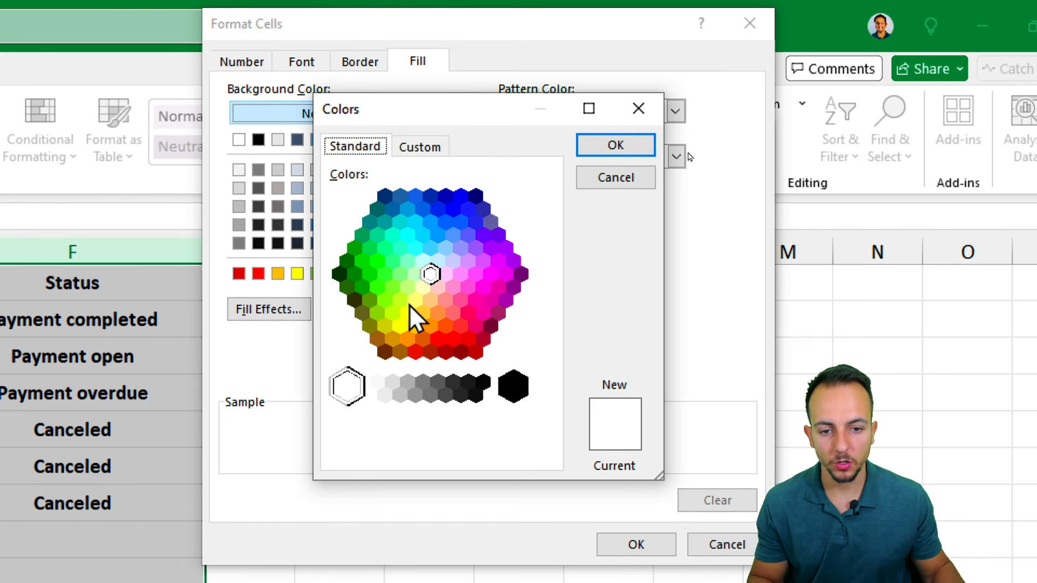
left_click(438, 285)
left_click(586, 149)
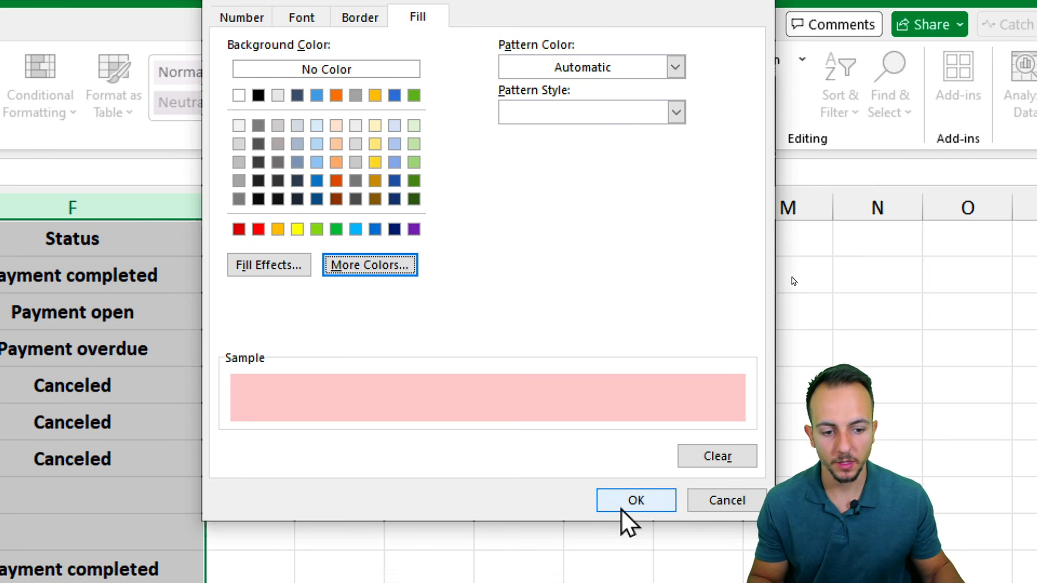
left_click(622, 507)
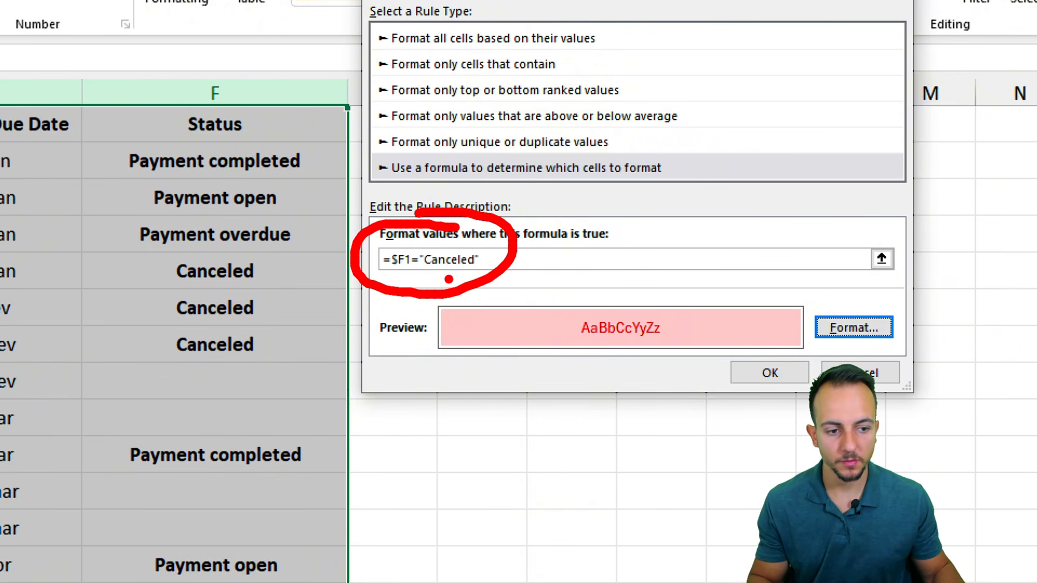
left_click(748, 369)
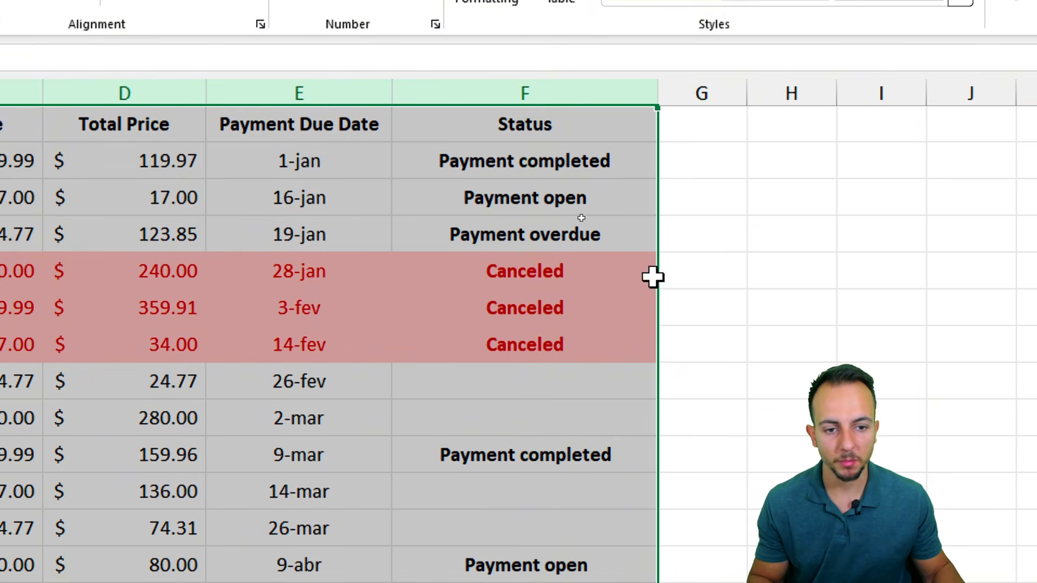
mouse_move(571, 243)
left_mouse_down()
mouse_move(486, 296)
mouse_move(540, 238)
left_mouse_up()
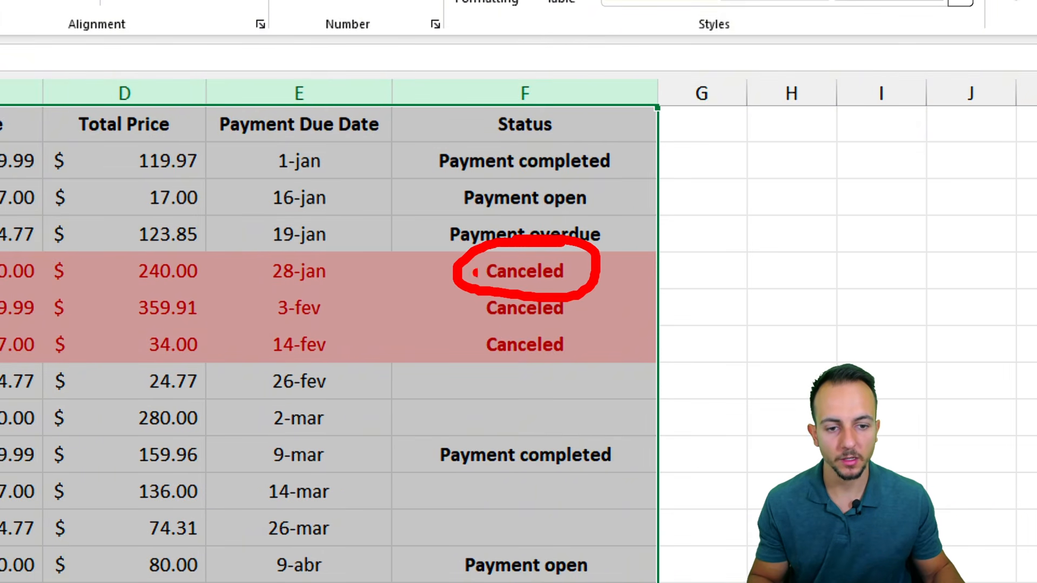
left_click_drag(605, 296, 729, 358)
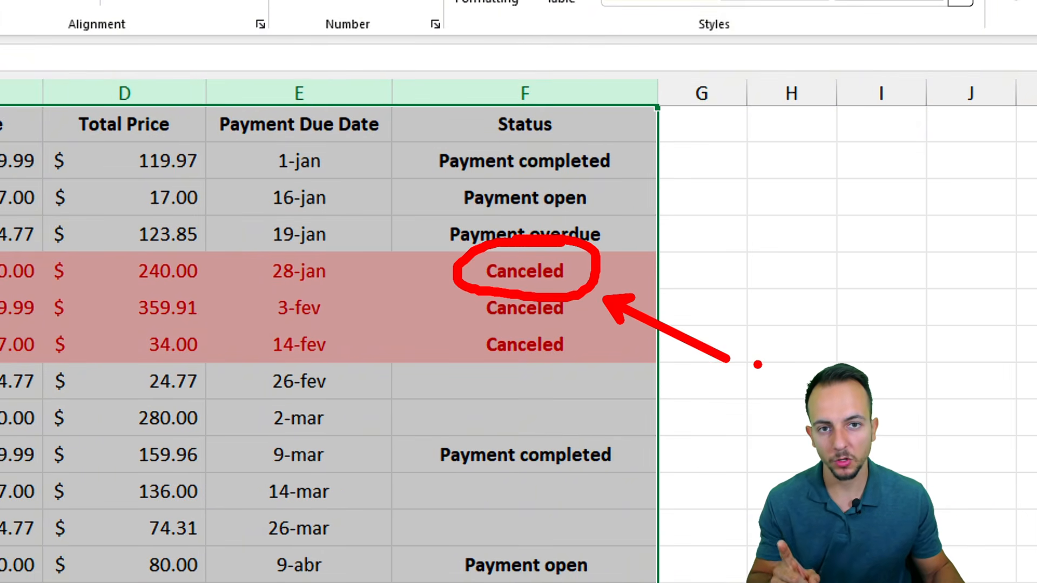
key("Escape")
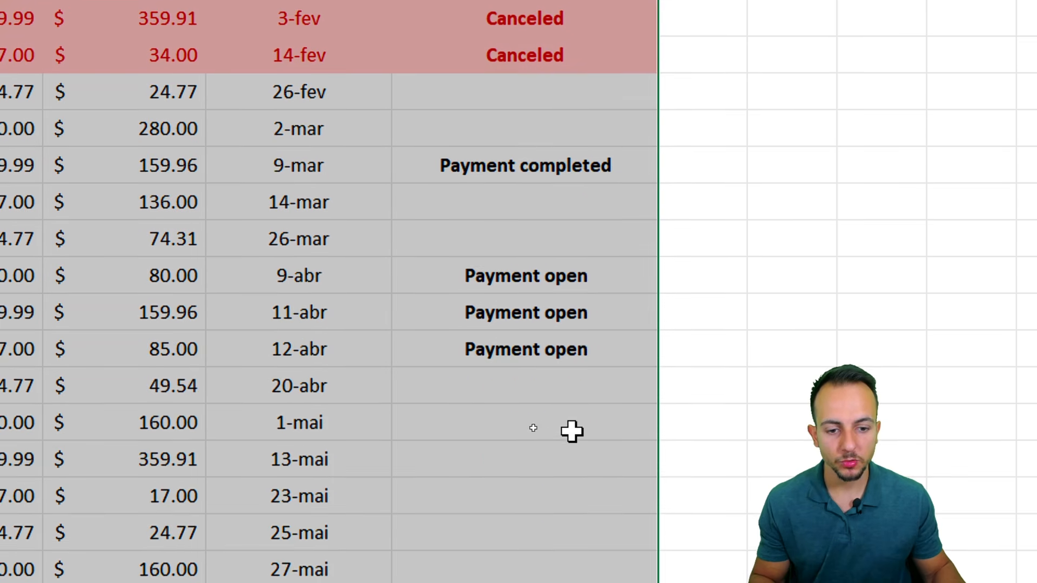
Choose Canceled as the Status in cell F18, the Creatine 5.29oz row due 13-mai
left_click(564, 392)
left_click(573, 397)
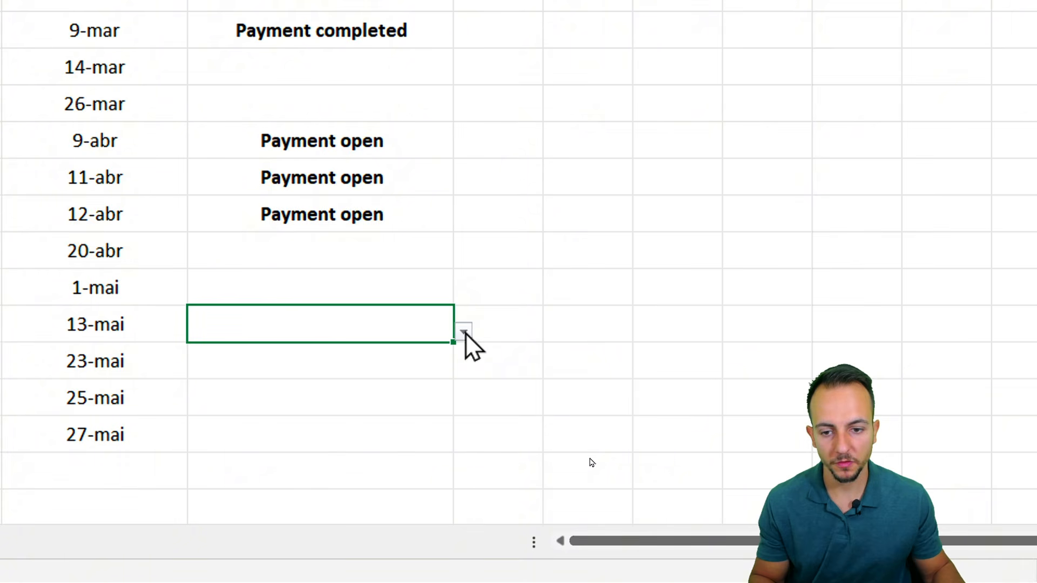
left_click(527, 332)
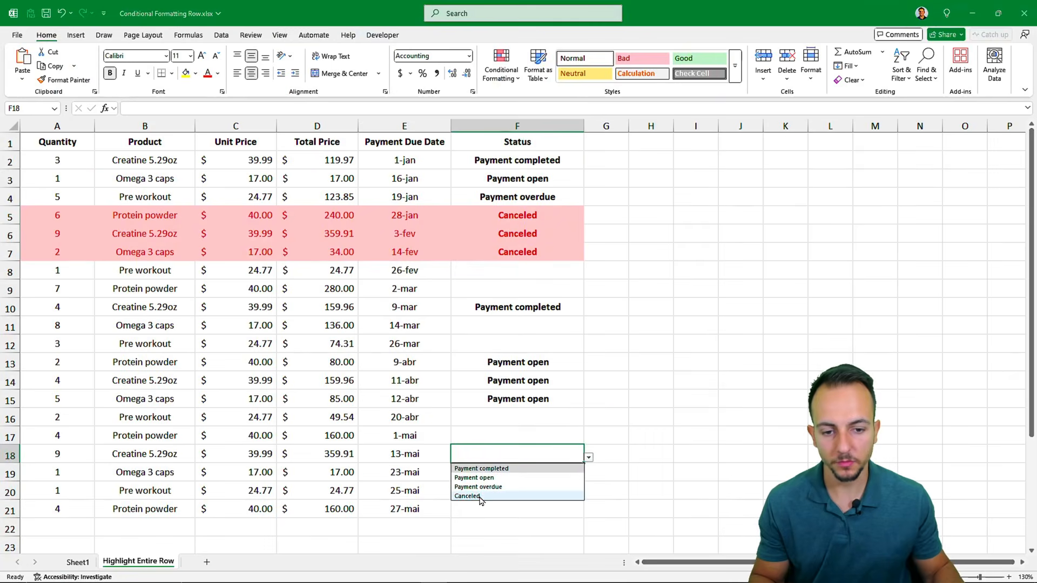
left_click(244, 410)
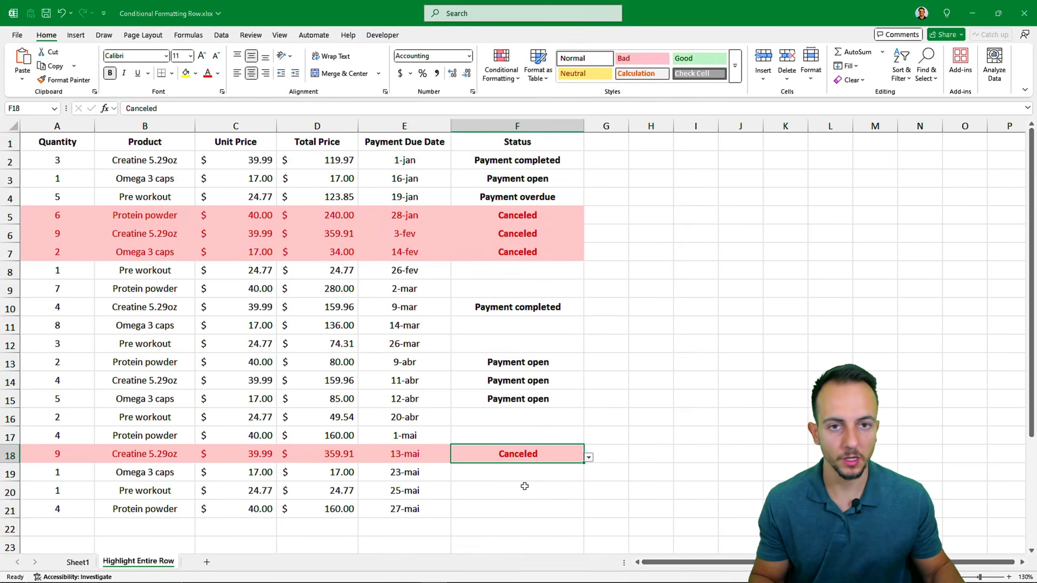
left_click_drag(528, 417, 557, 437)
key("Escape")
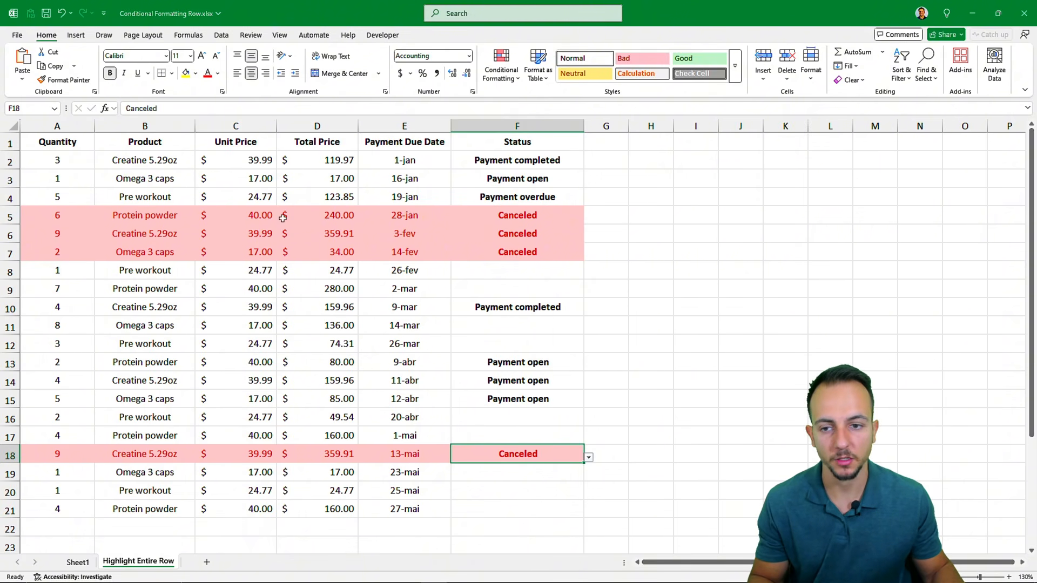
Select columns A through F and start another conditional formatting rule that uses a formula to determine which cells to format
left_click_drag(72, 125, 515, 125)
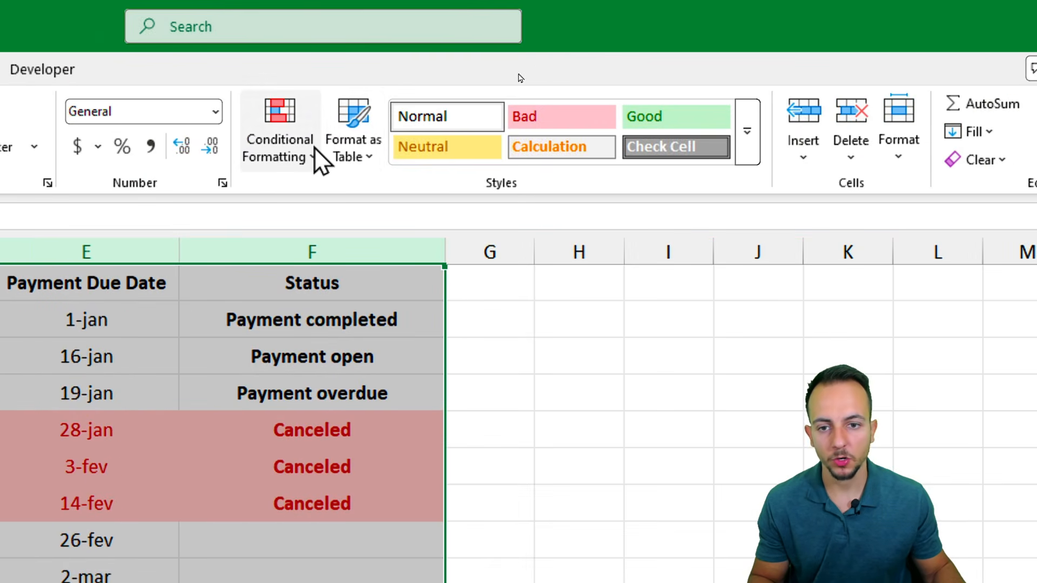
left_click(314, 151)
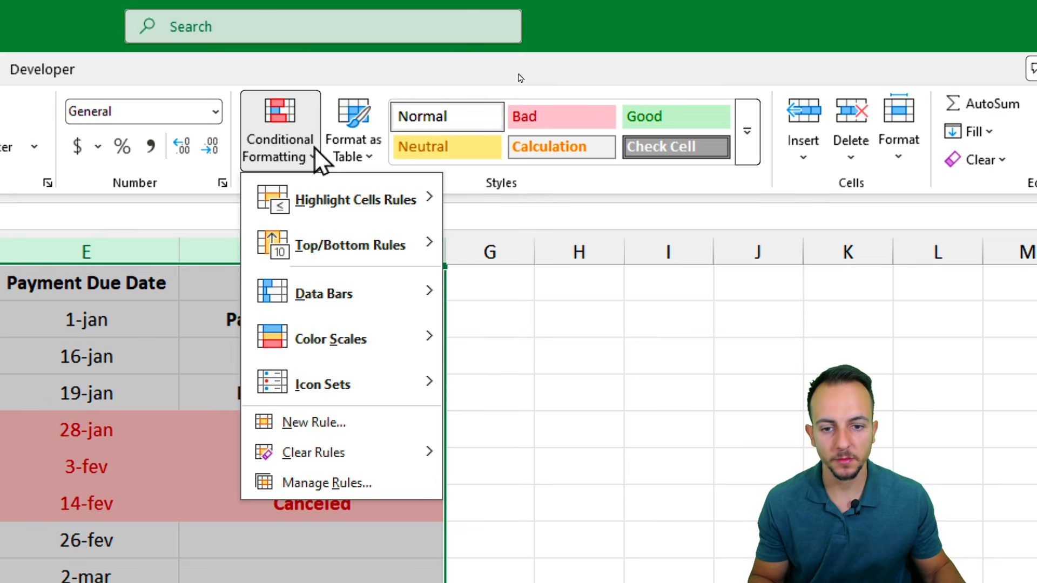
left_click(333, 425)
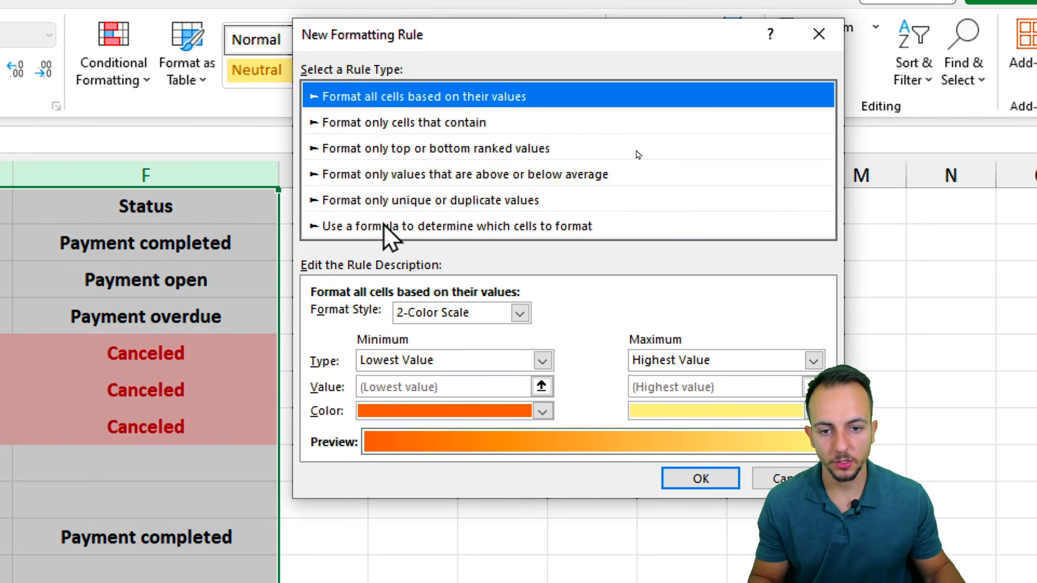
left_click(386, 227)
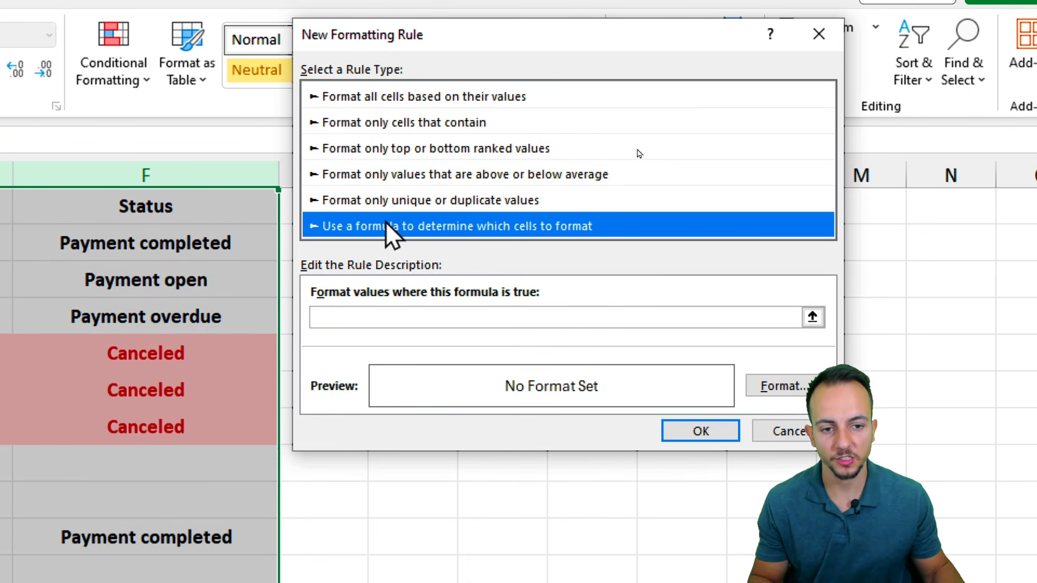
Start the rule's formula with a reference to the Status header cell F1, locking only the column as =$F1
left_click(351, 316)
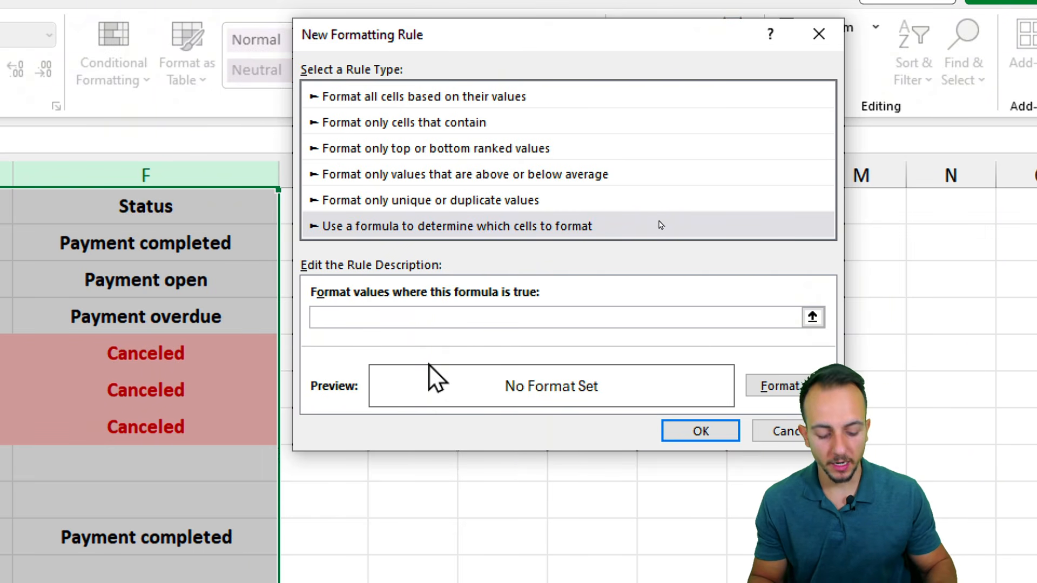
type("=")
left_click(224, 208)
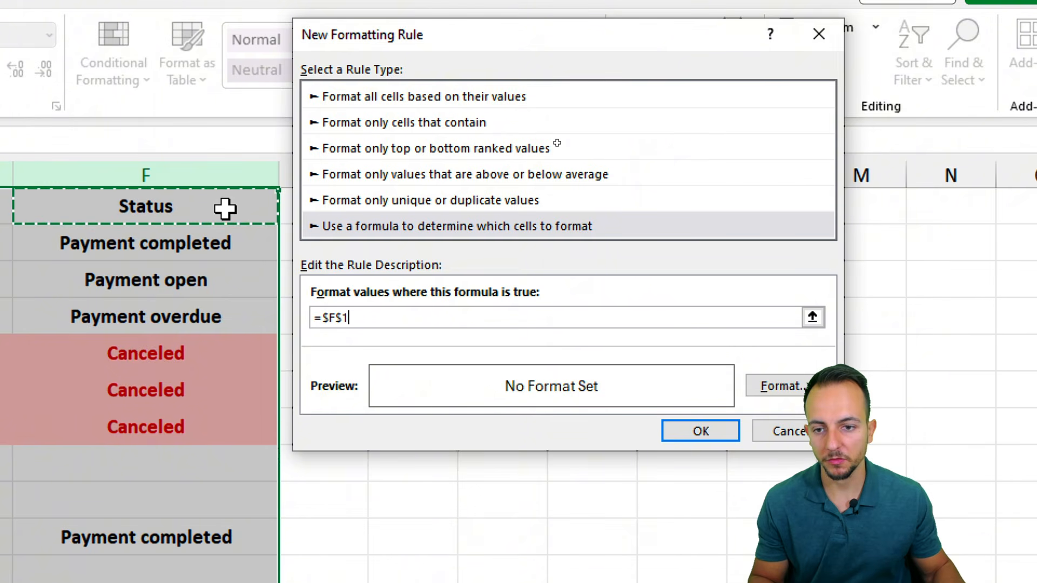
left_click(335, 318)
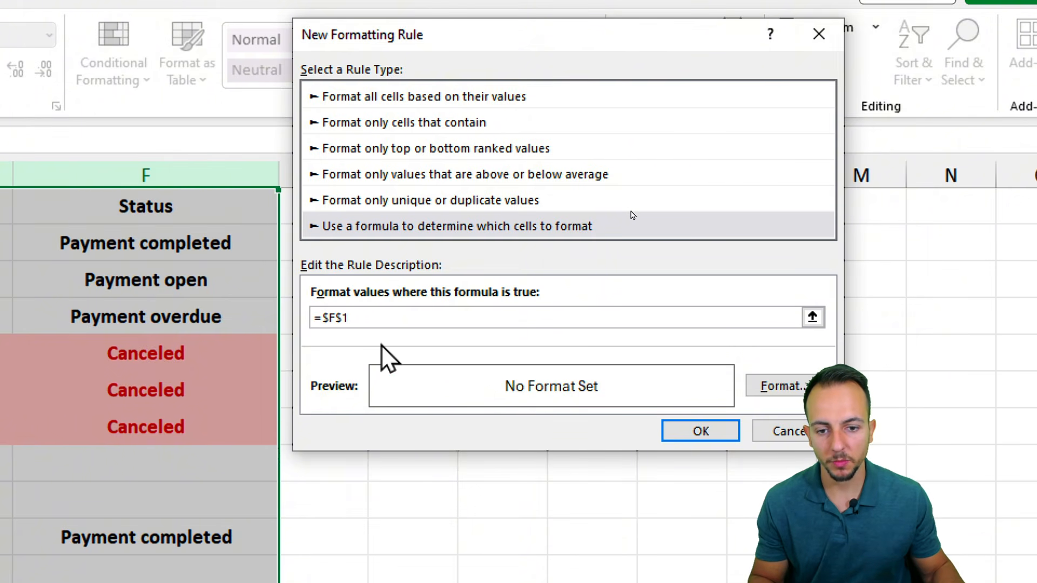
mouse_move(335, 339)
left_mouse_down()
mouse_move(343, 389)
mouse_move(370, 339)
left_mouse_up()
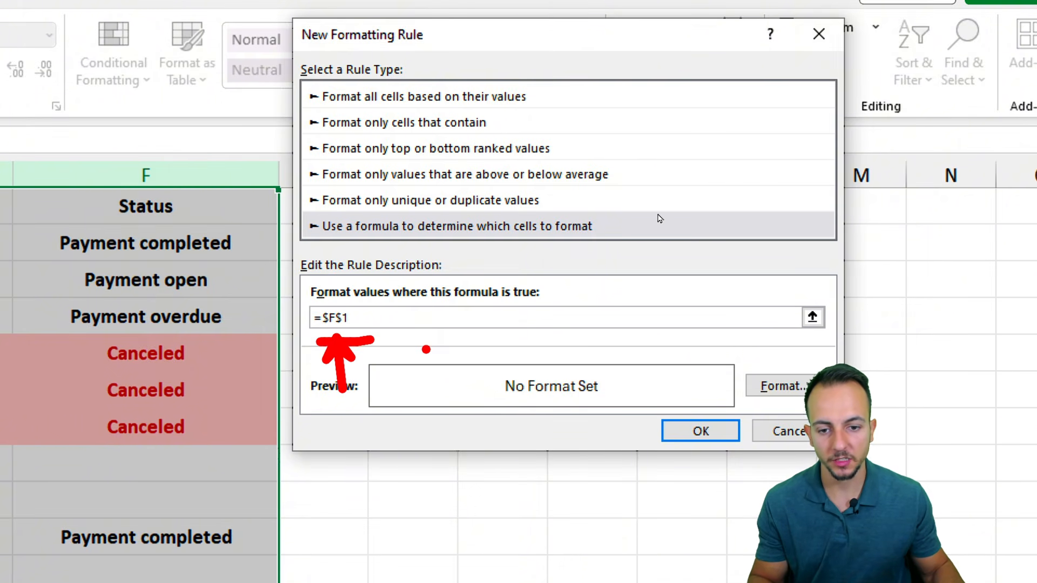
key("Escape")
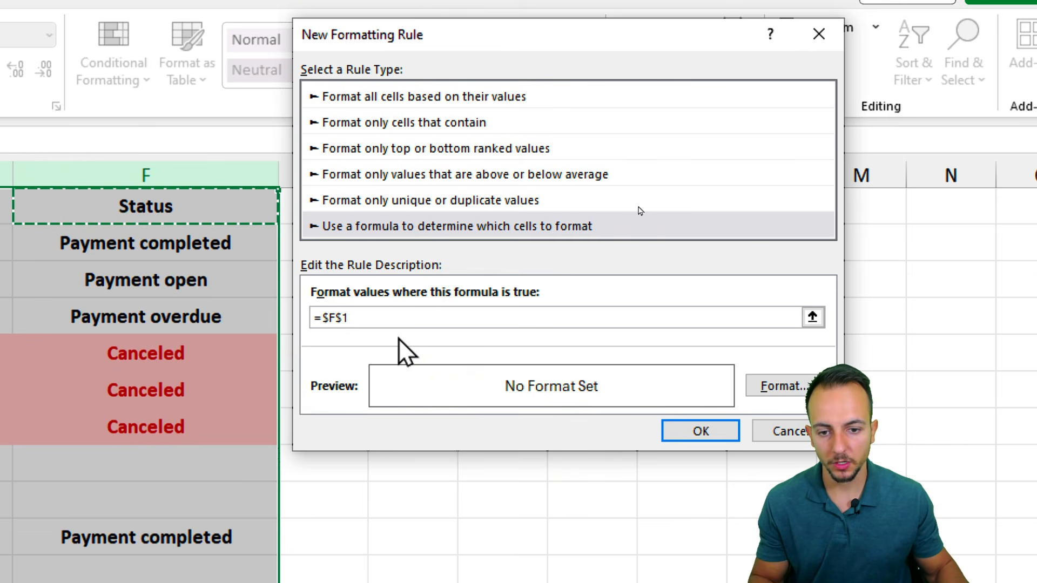
left_click(335, 310)
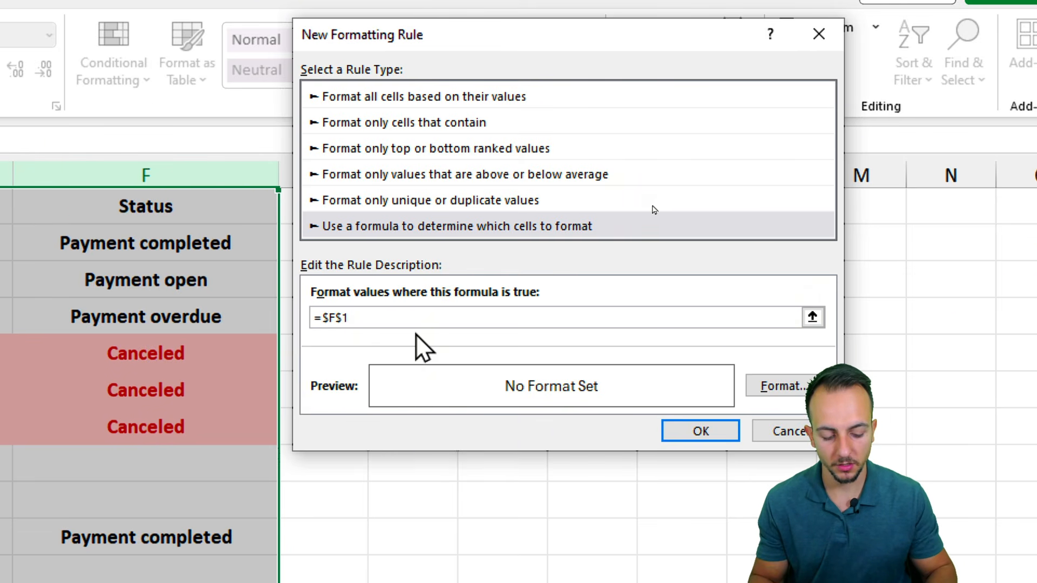
key("BackSpace")
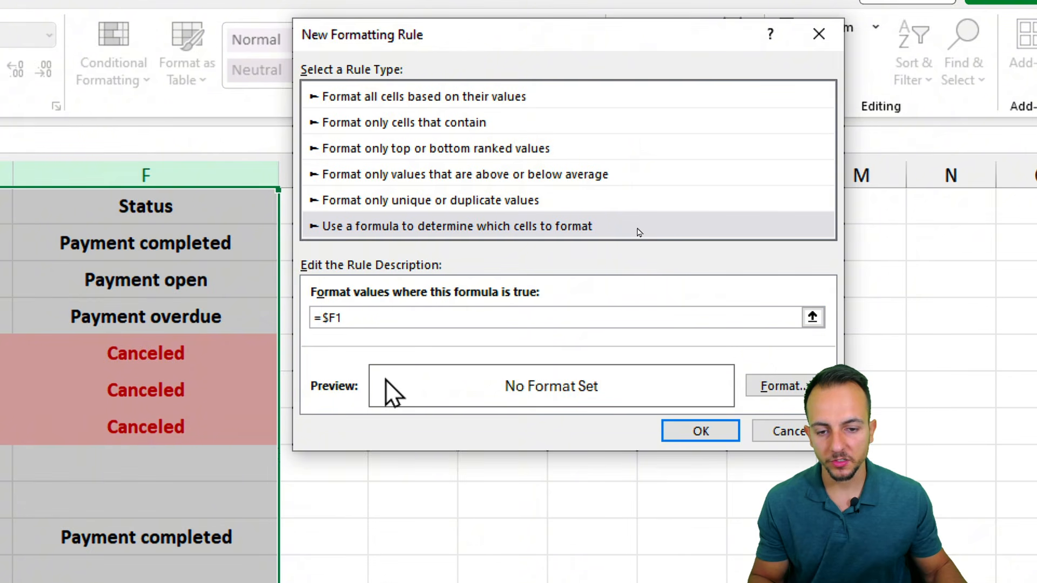
Complete the rule's condition so the formula reads =$F1="Payment Completed"
type("=\"")
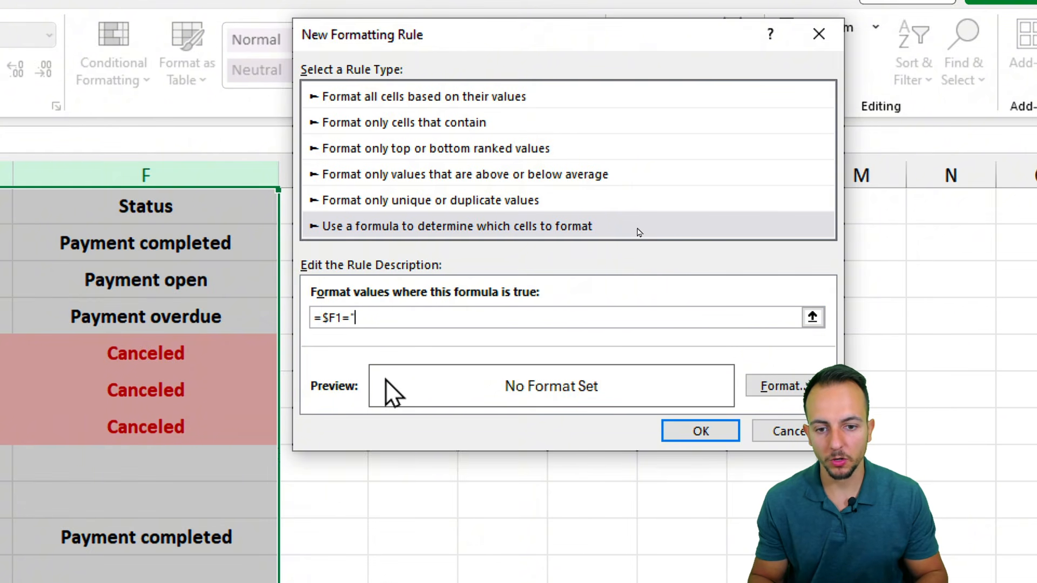
type("Paymen")
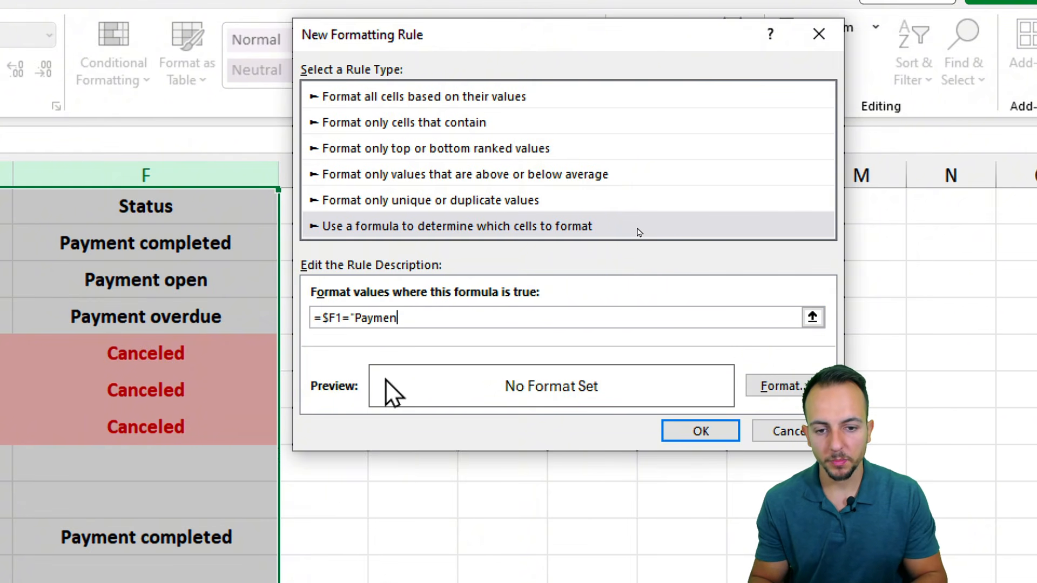
type("t Comp")
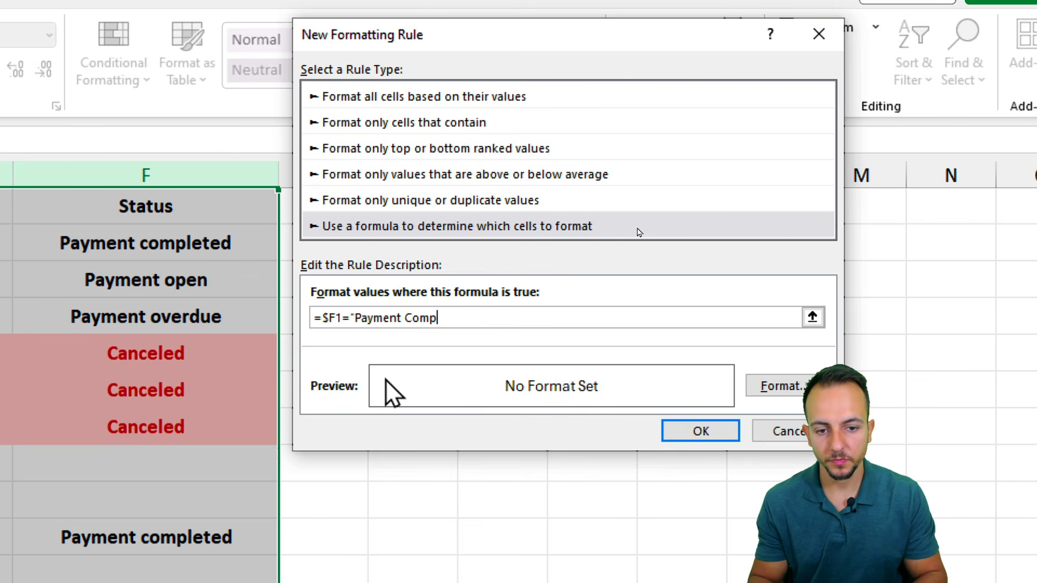
type("leted")
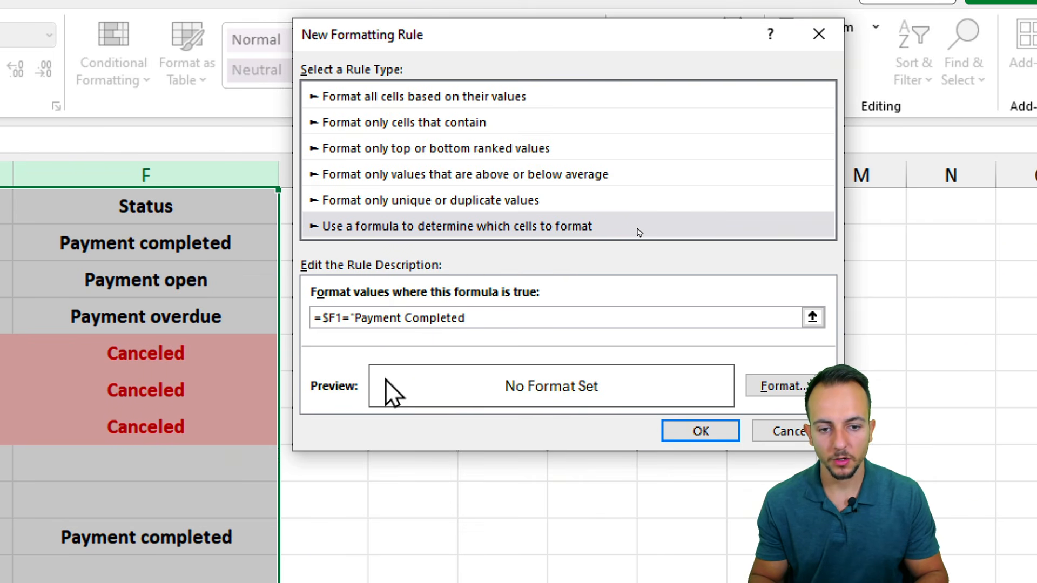
type("\"")
Give the rule's format a light green background from the standard color palette
left_click(773, 386)
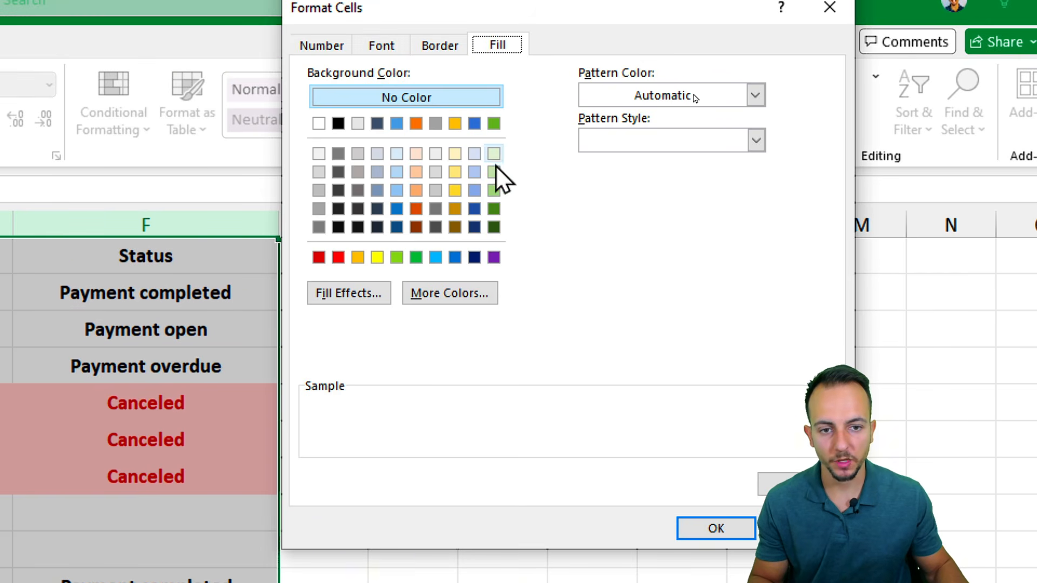
left_click(435, 291)
left_click(495, 256)
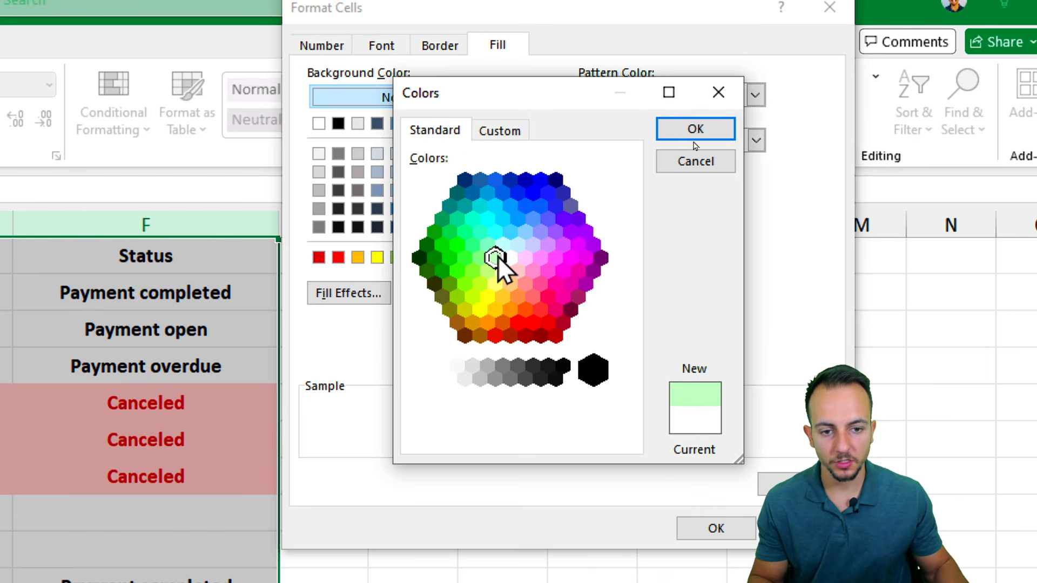
left_click(695, 129)
Set the format's font color to dark green and apply the rule to the selected columns
left_click(398, 73)
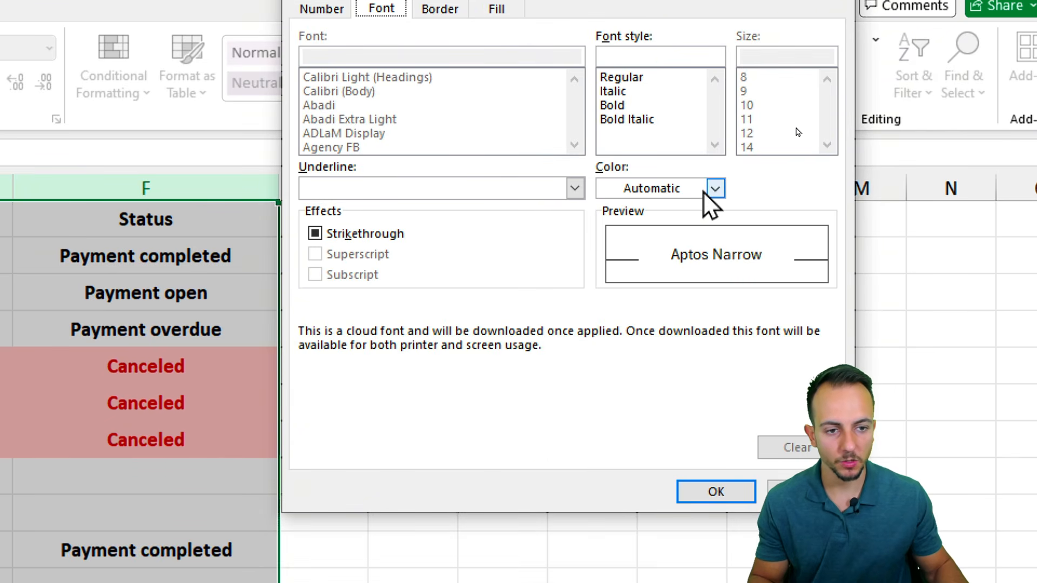
left_click(714, 245)
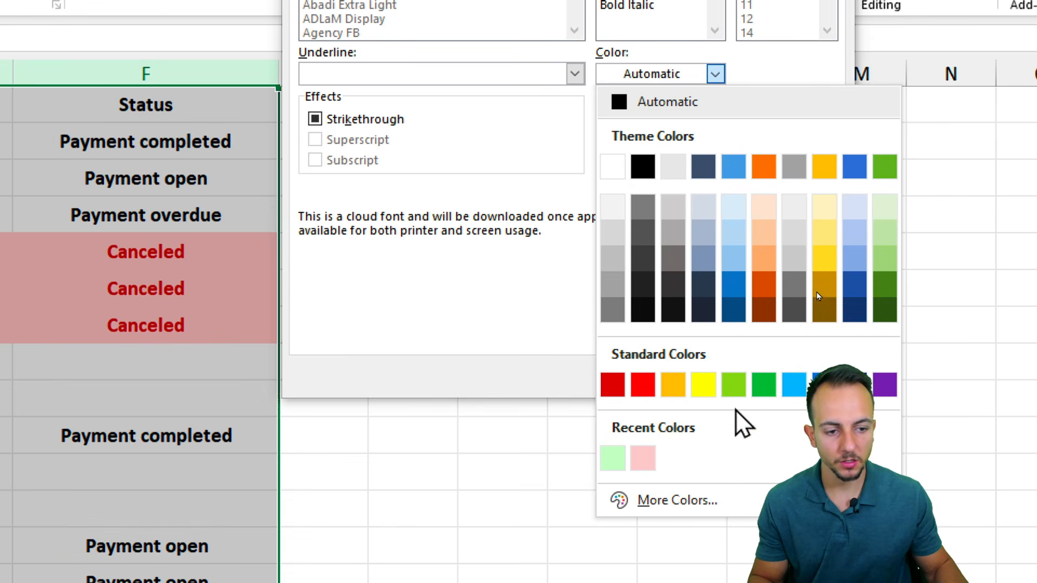
left_click(887, 425)
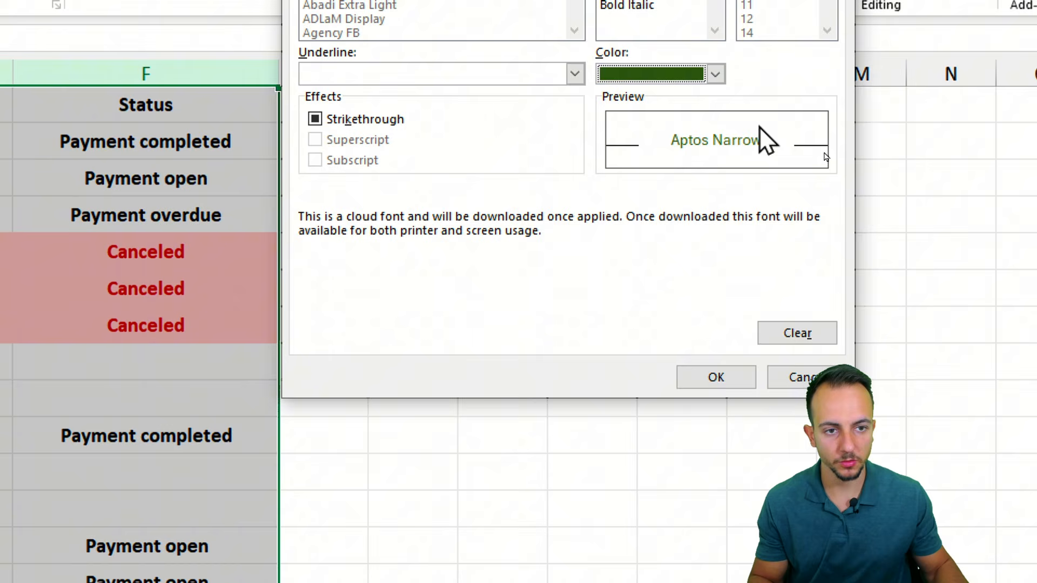
left_click(726, 384)
left_click(704, 325)
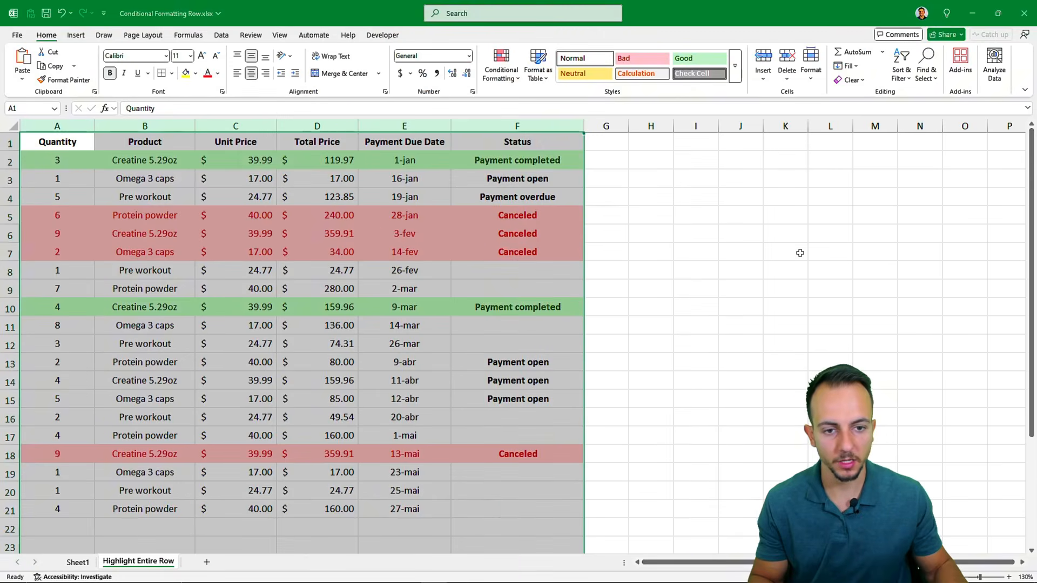
Choose Payment completed as the Status in cell F16, the Pre workout row due 20-abr
left_click(702, 256)
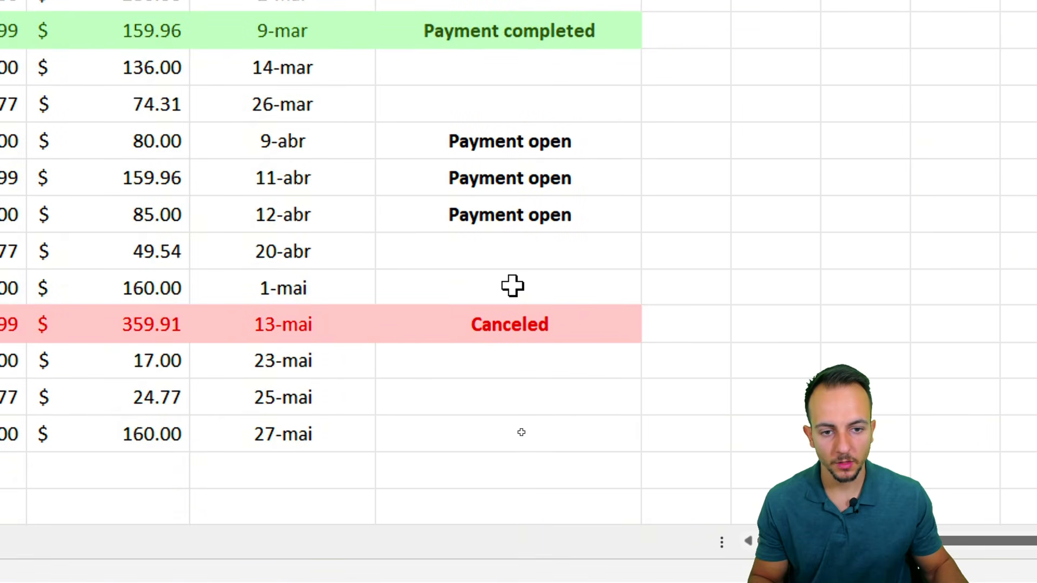
left_click(538, 252)
left_click(651, 258)
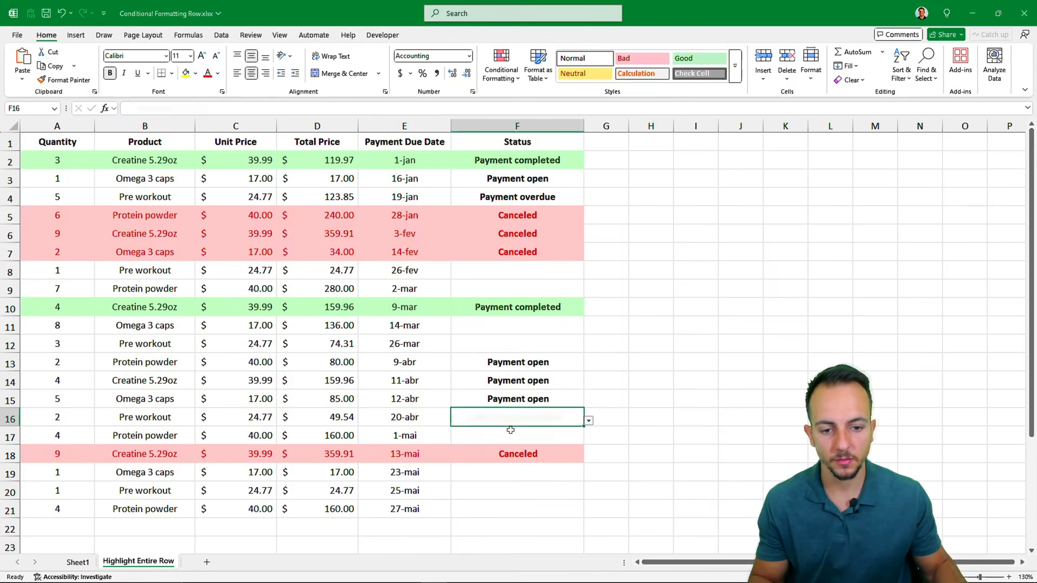
left_click(494, 278)
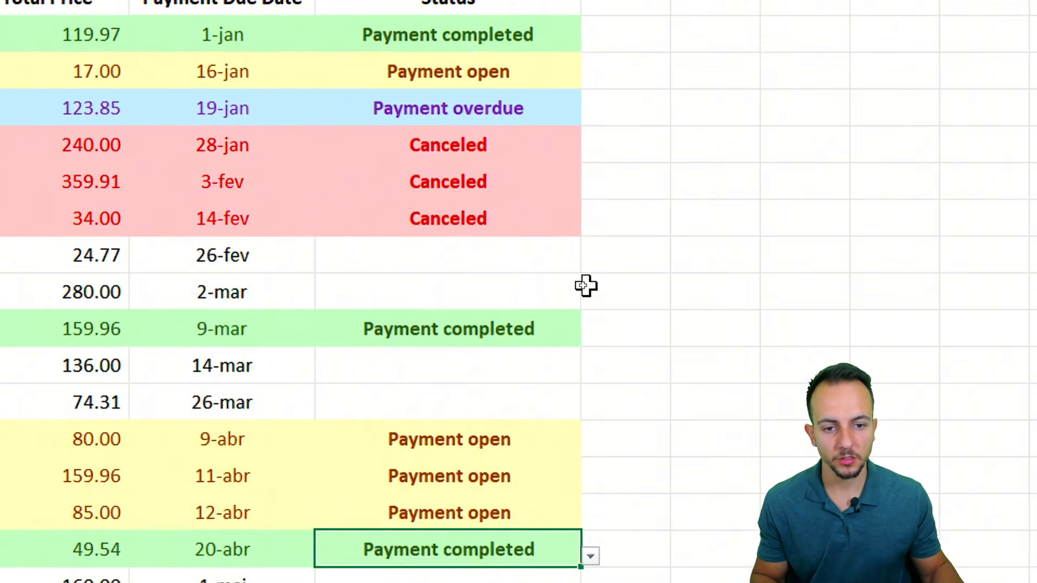
Switch the Status in cell F8, the row due 26-fev, through Payment completed, Payment open and Payment overdue, ending on Canceled
left_click(556, 271)
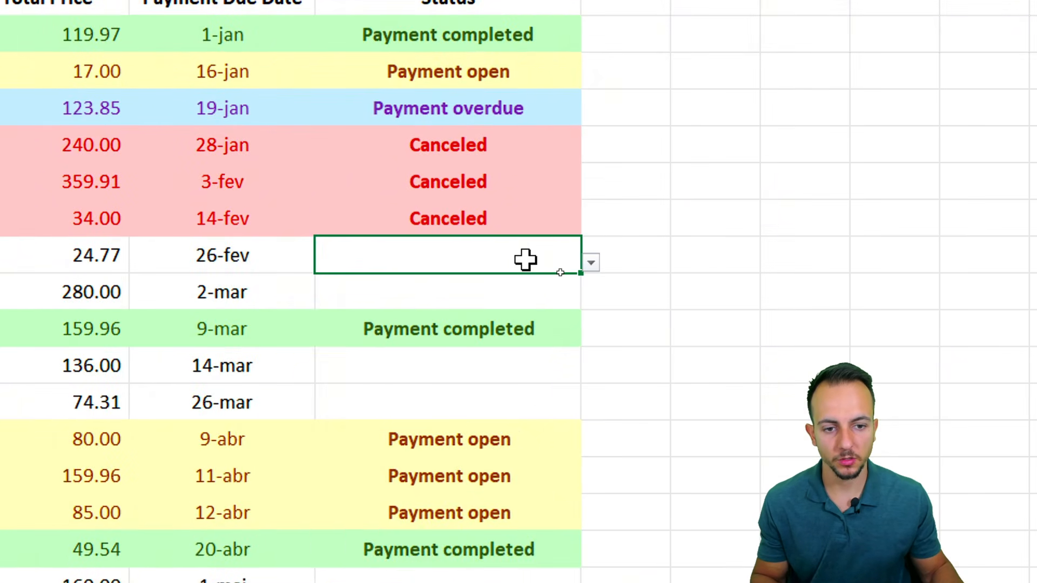
left_click(589, 264)
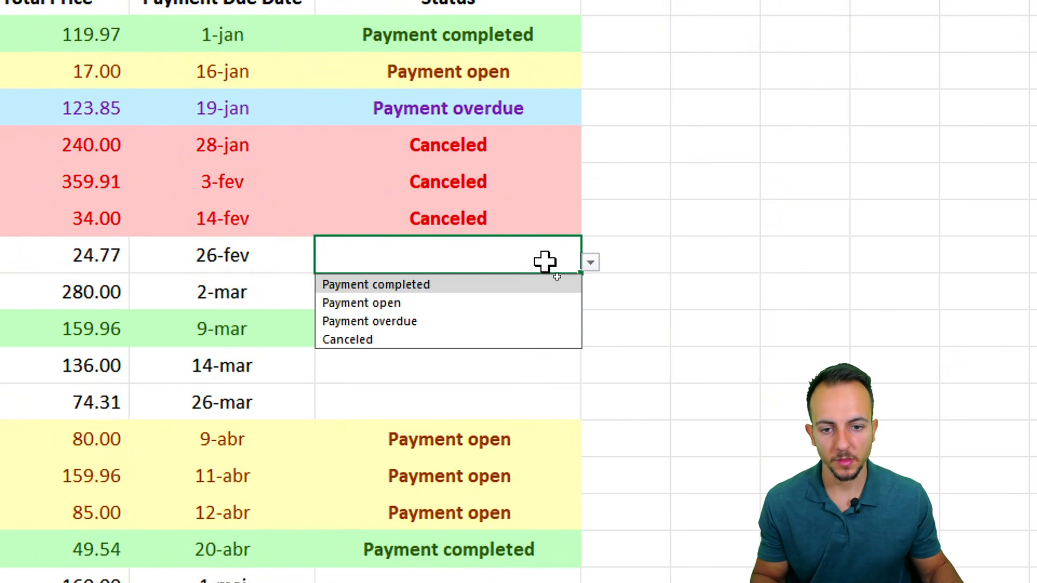
left_click(474, 287)
left_click(590, 263)
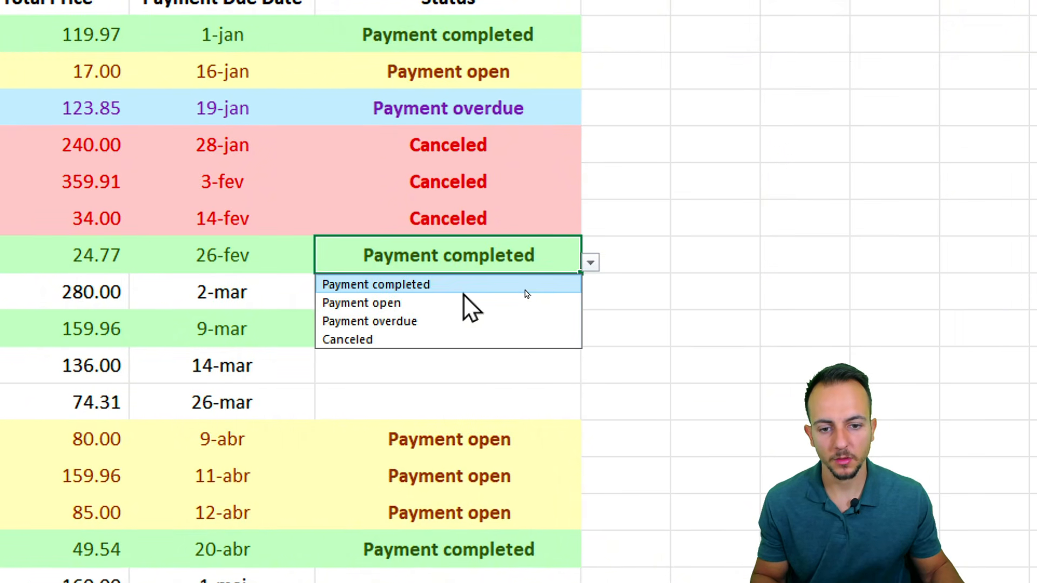
left_click(465, 303)
left_click(590, 263)
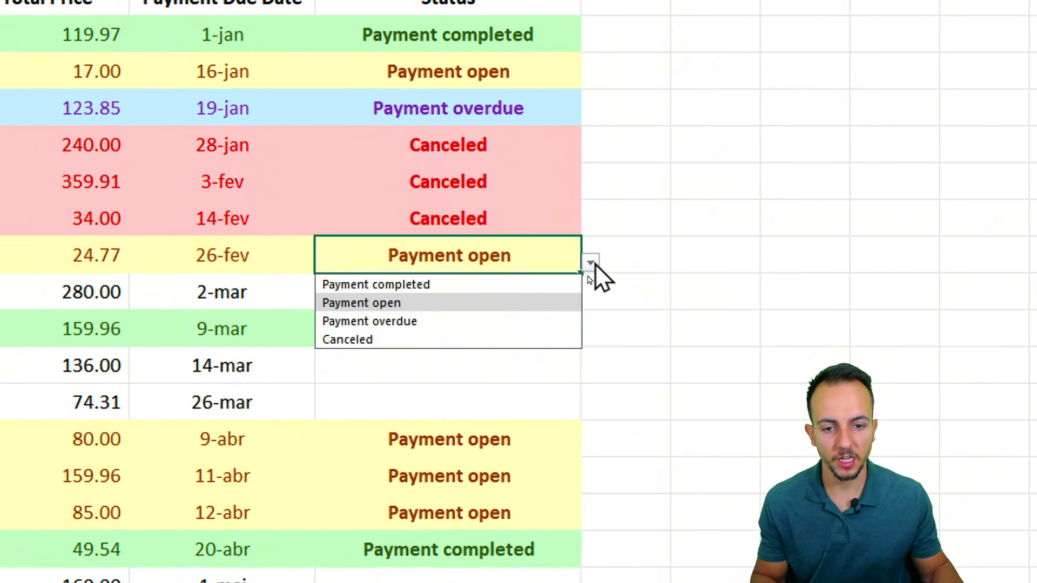
left_click(467, 321)
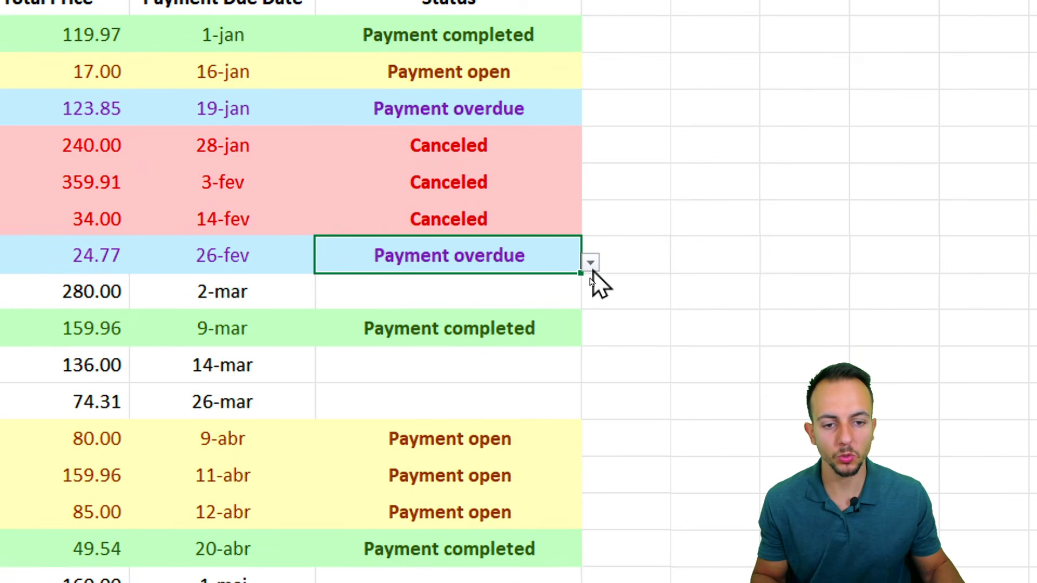
left_click(590, 264)
left_click(467, 340)
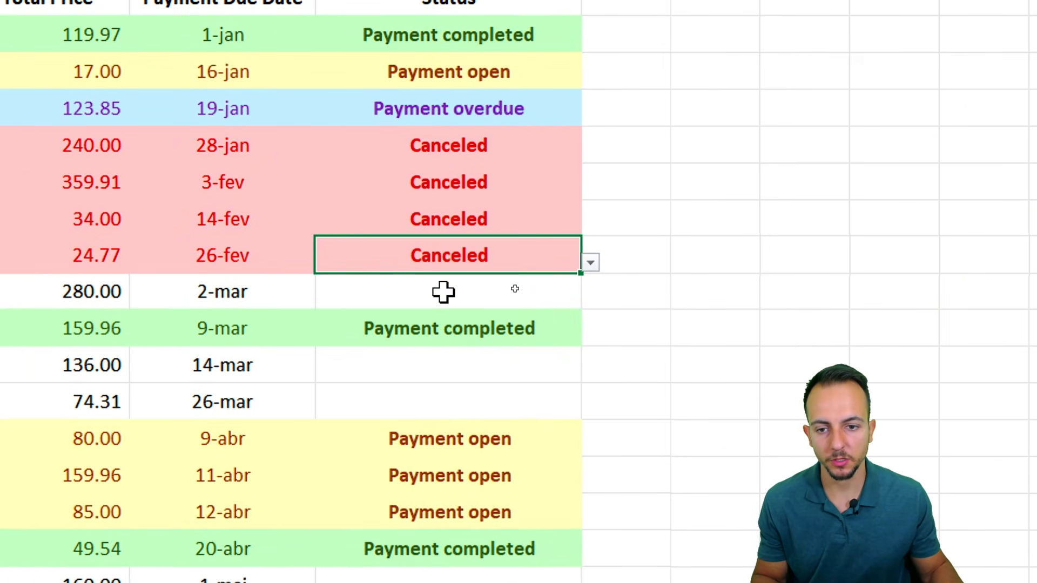